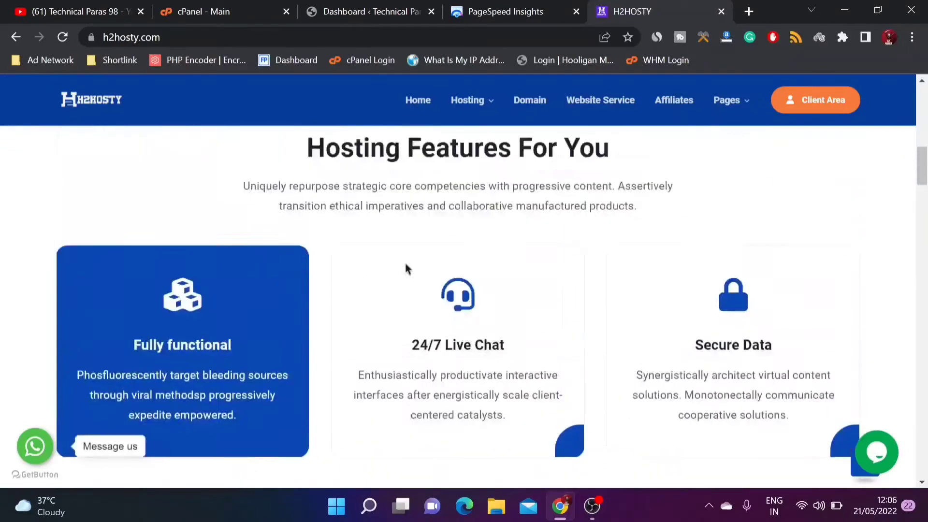
- Look through the H2HOSTY homepage's hosting features, website building services and pricing plans, highlighting the monthly Web Hosting price
scroll(128, 230, "down", 4)
scroll(127, 237, "down", 12)
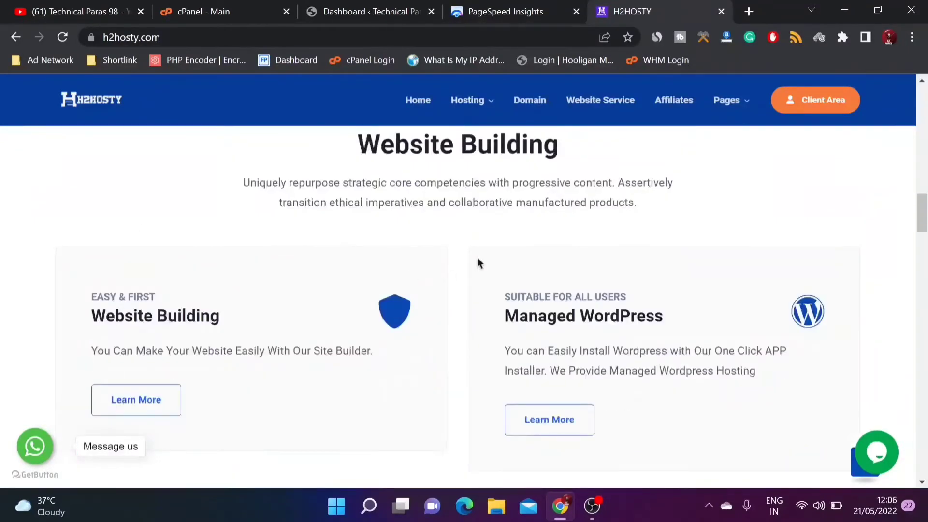
scroll(357, 236, "down", 10)
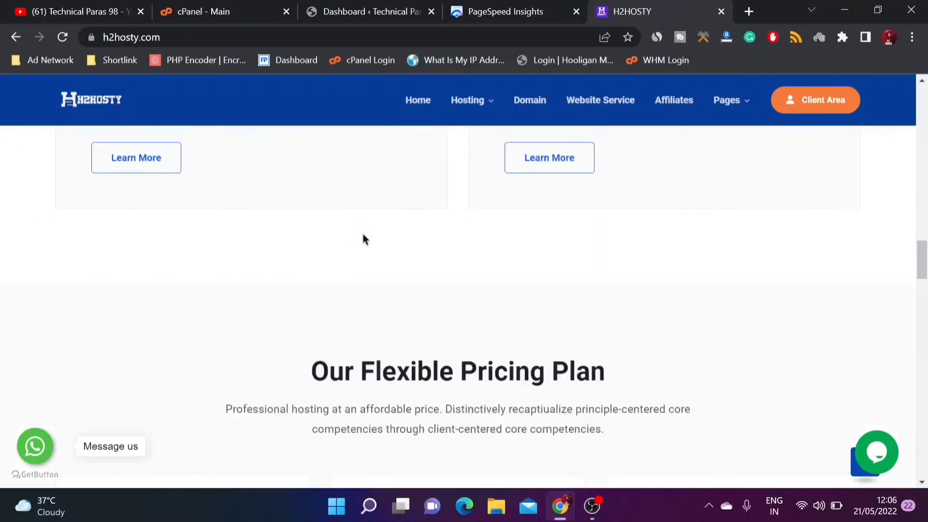
scroll(364, 239, "down", 2)
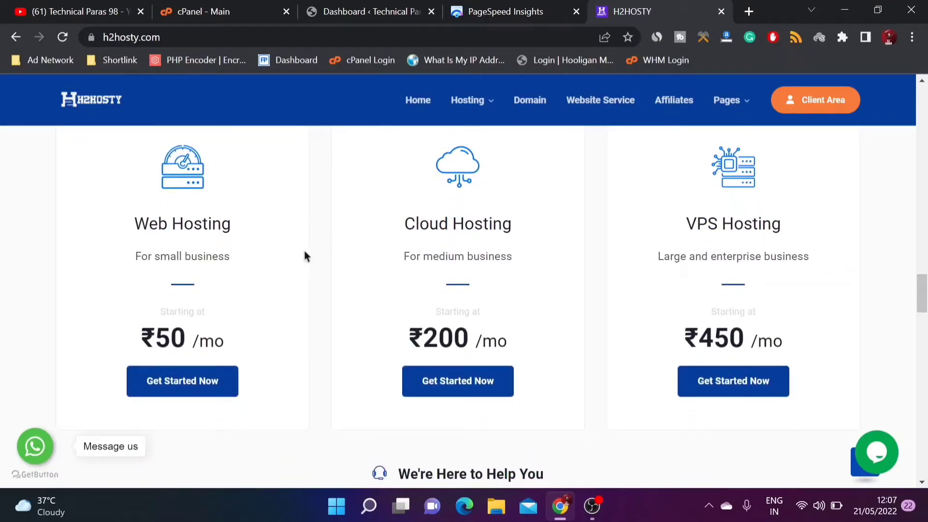
left_click_drag(115, 332, 238, 334)
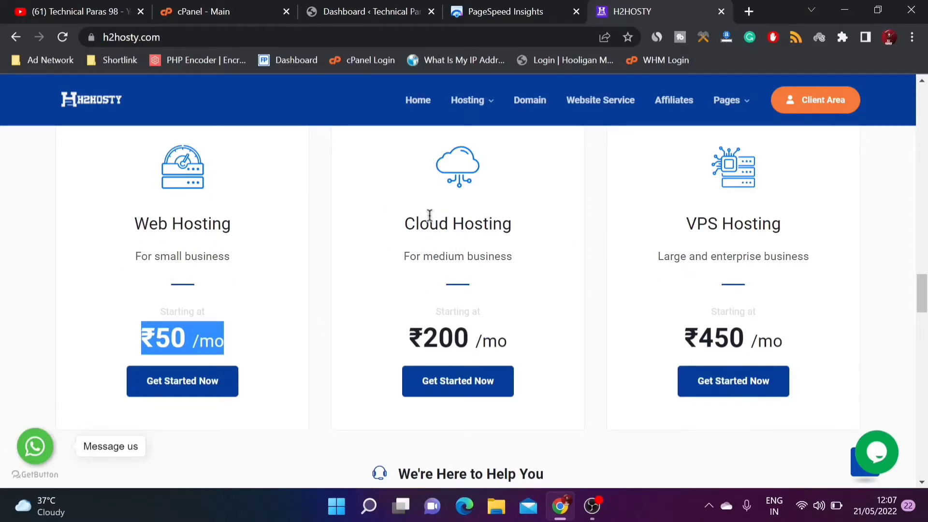
scroll(612, 229, "up", 15)
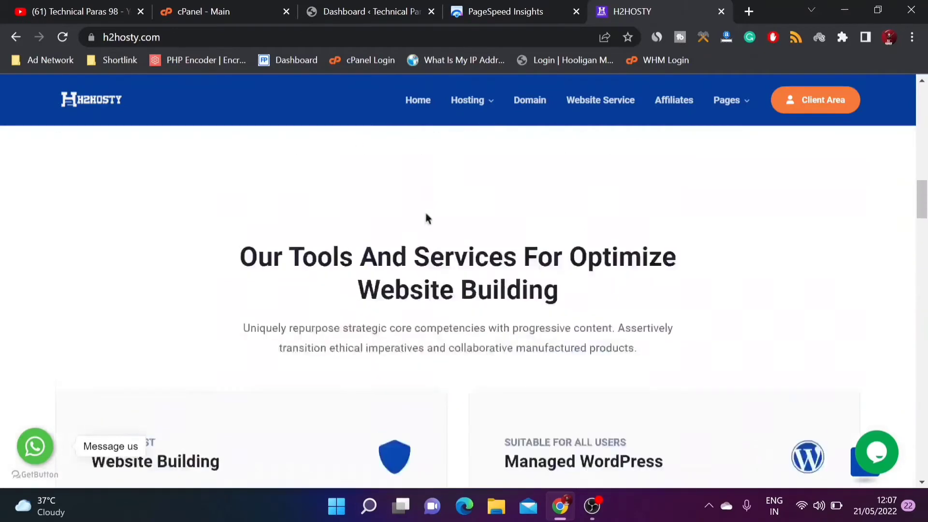
scroll(436, 223, "up", 5)
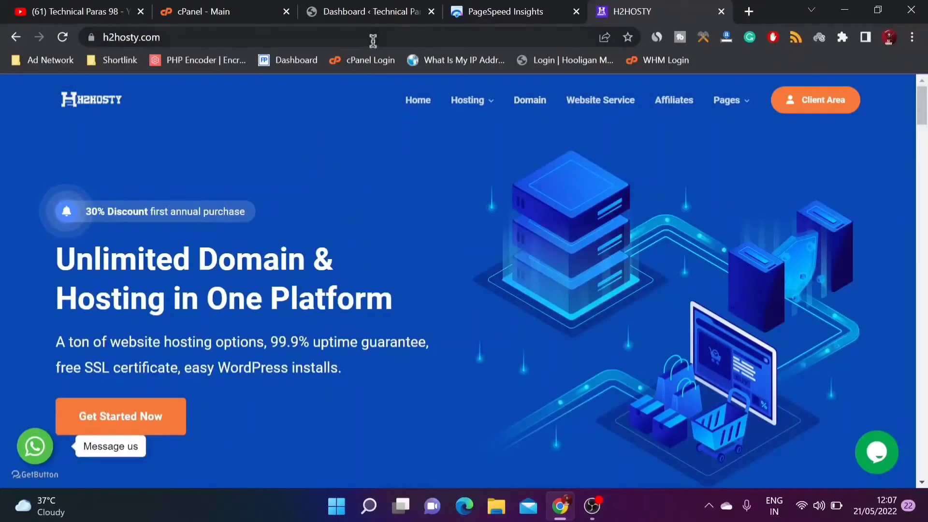
- Switch to the Technical Paras WordPress dashboard and open the list of installed plugins
left_click(375, 11)
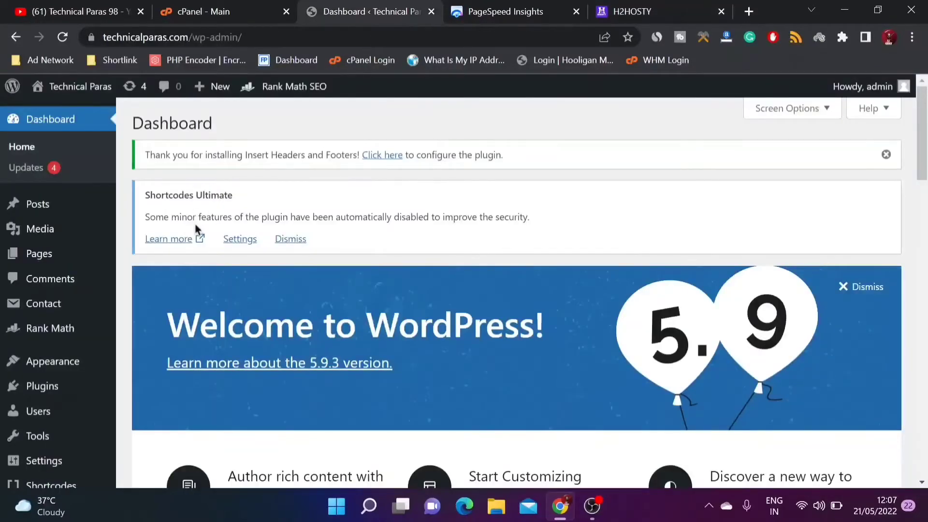
scroll(197, 229, "down", 1)
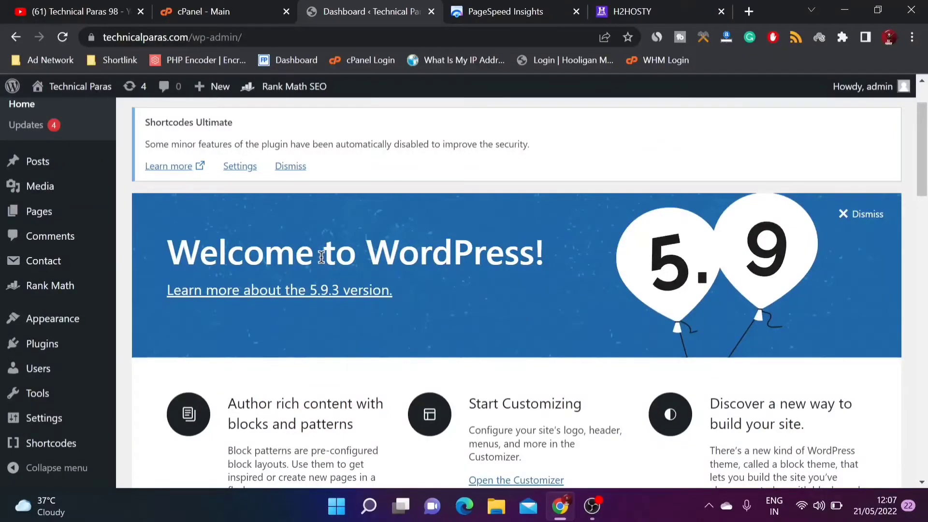
scroll(319, 257, "up", 1)
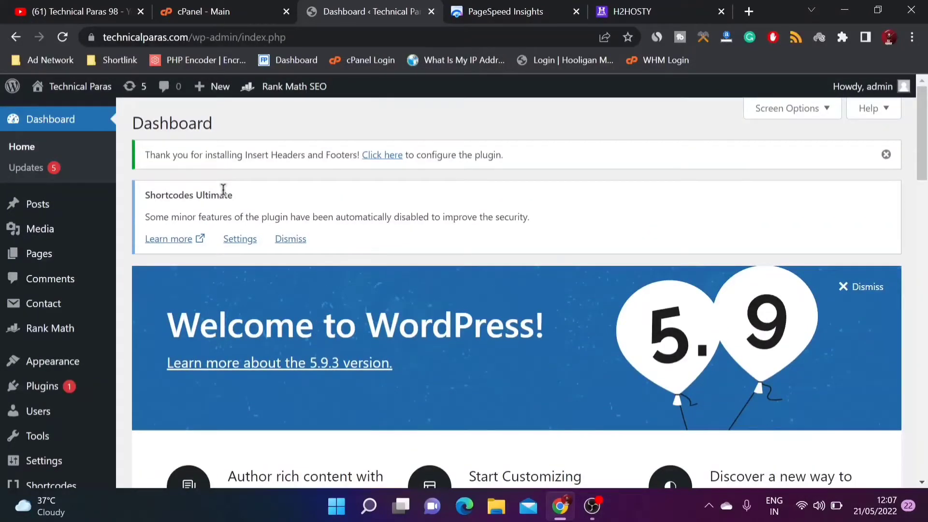
scroll(275, 296, "down", 2)
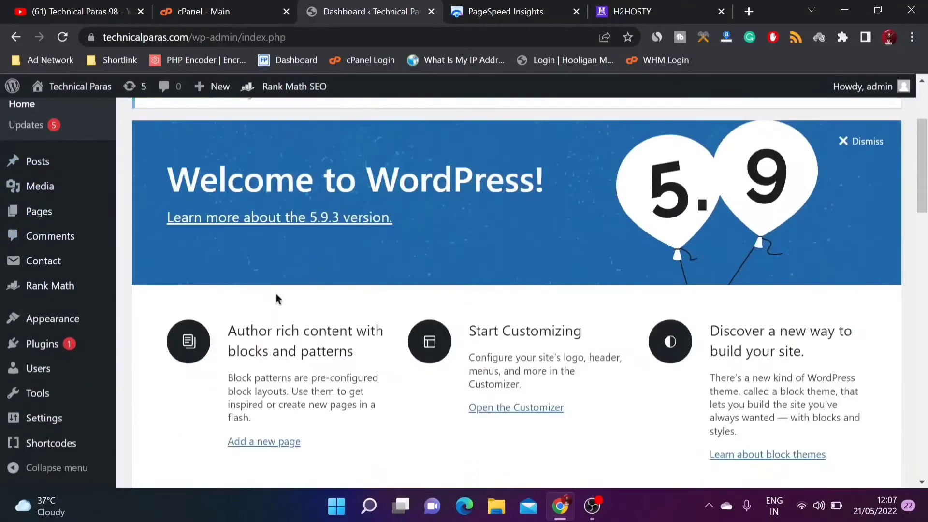
mouse_move(19, 343)
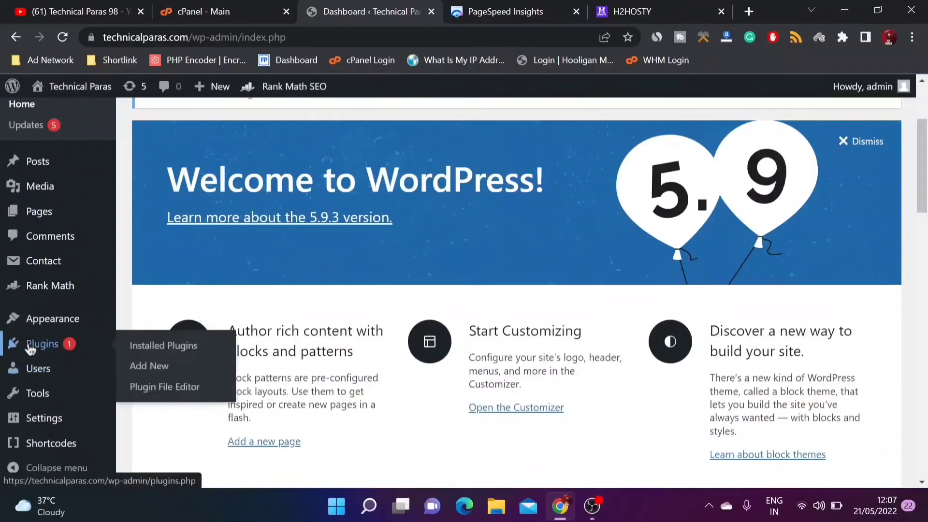
left_click(134, 347)
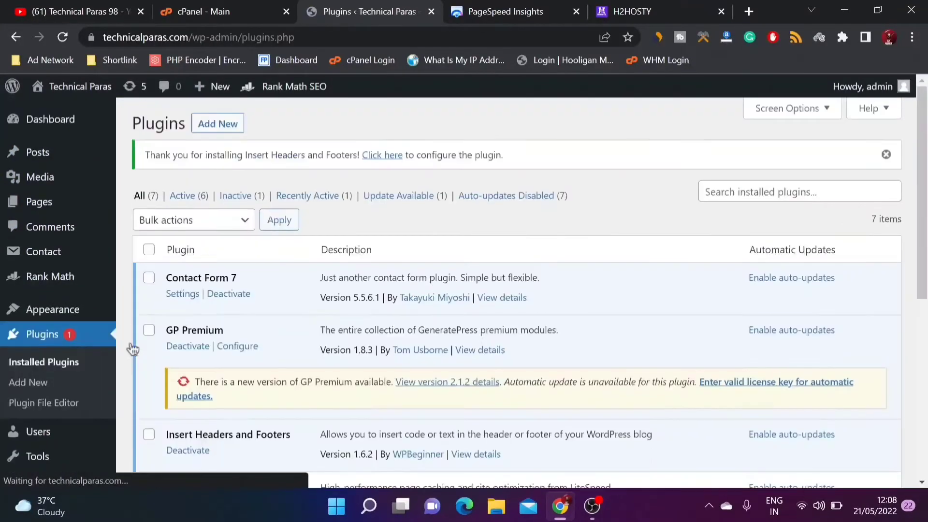
- Examine the site's installed plugins, checking which ones are active and which are inactive
scroll(263, 319, "down", 5)
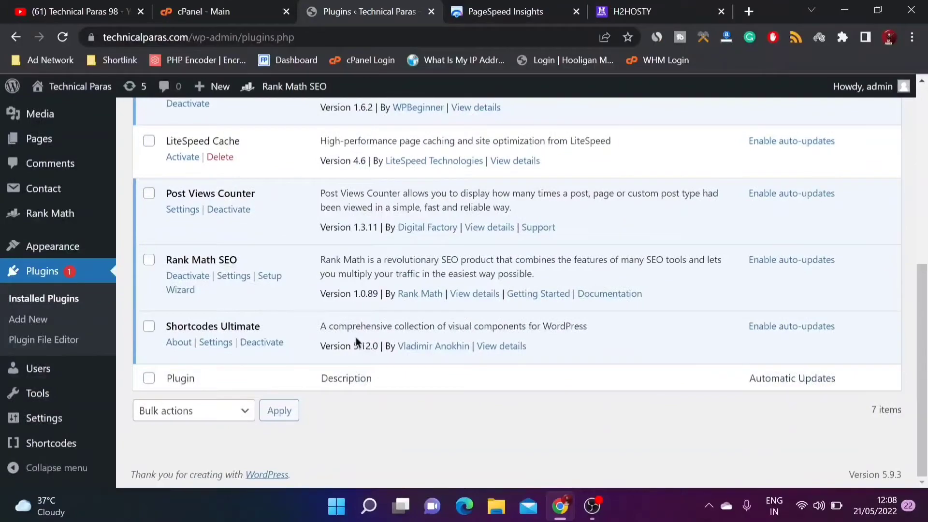
scroll(269, 349, "up", 3)
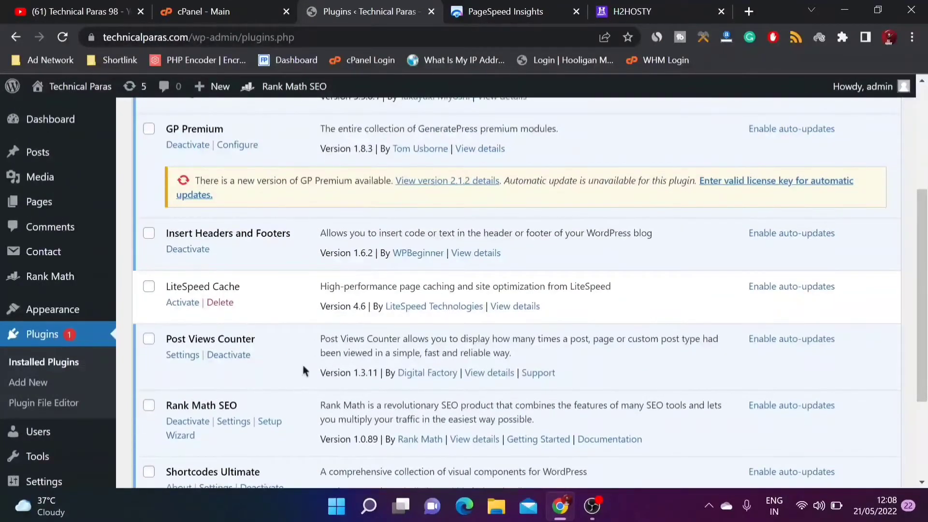
scroll(308, 378, "up", 2)
scroll(317, 358, "up", 2)
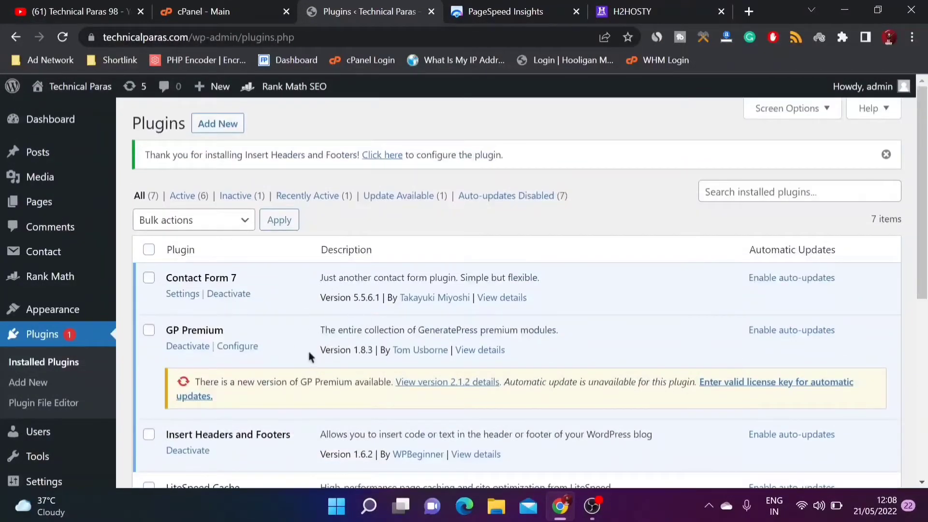
scroll(314, 349, "down", 3)
scroll(303, 373, "down", 3)
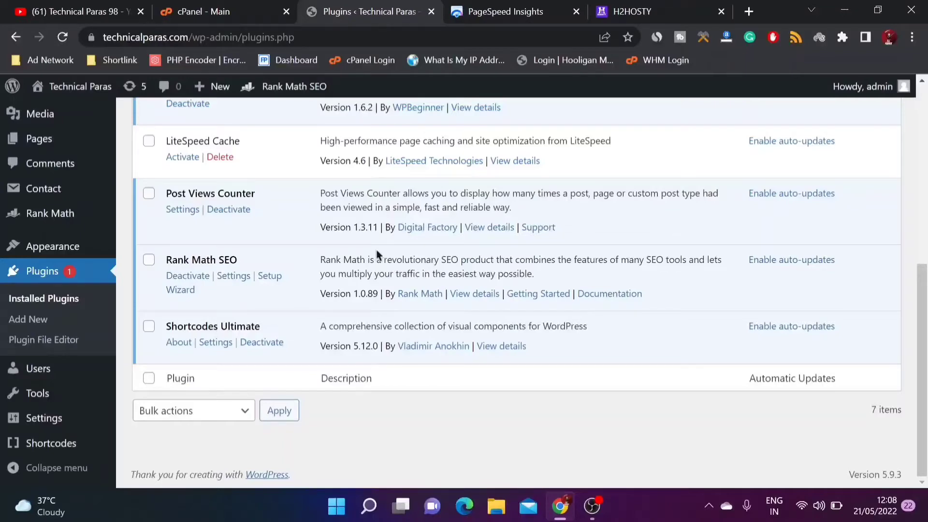
scroll(378, 255, "up", 5)
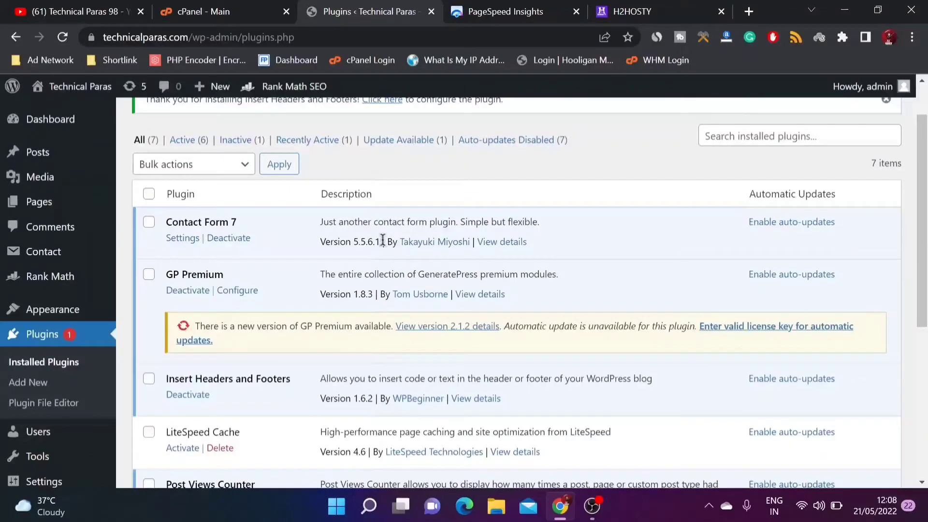
scroll(382, 240, "up", 1)
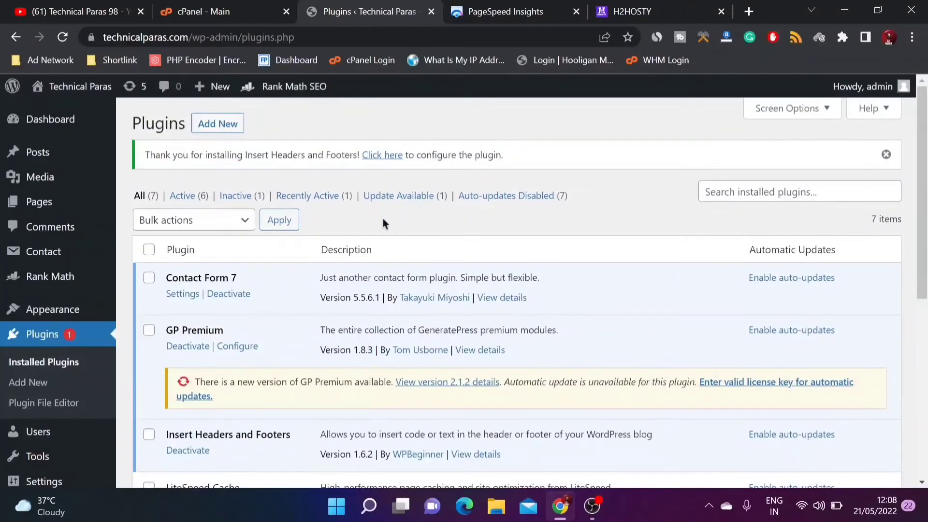
scroll(383, 223, "down", 5)
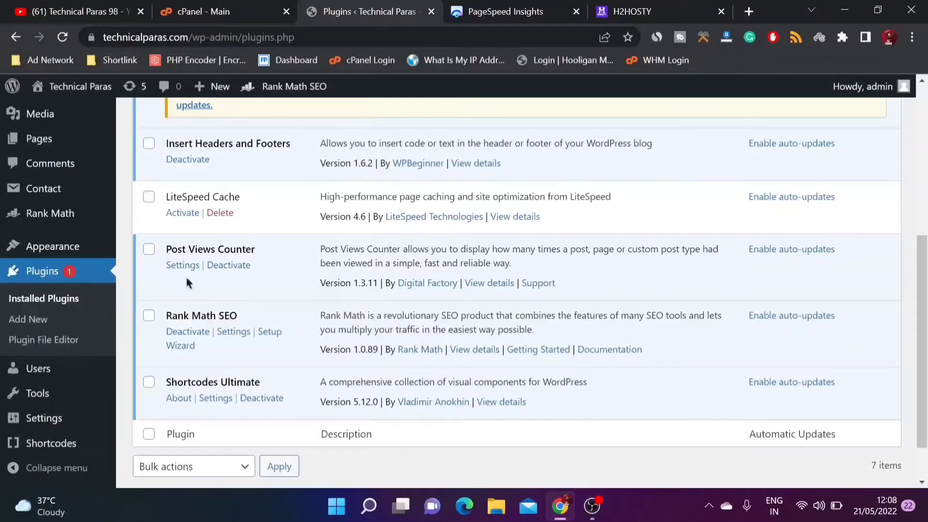
scroll(306, 249, "up", 3)
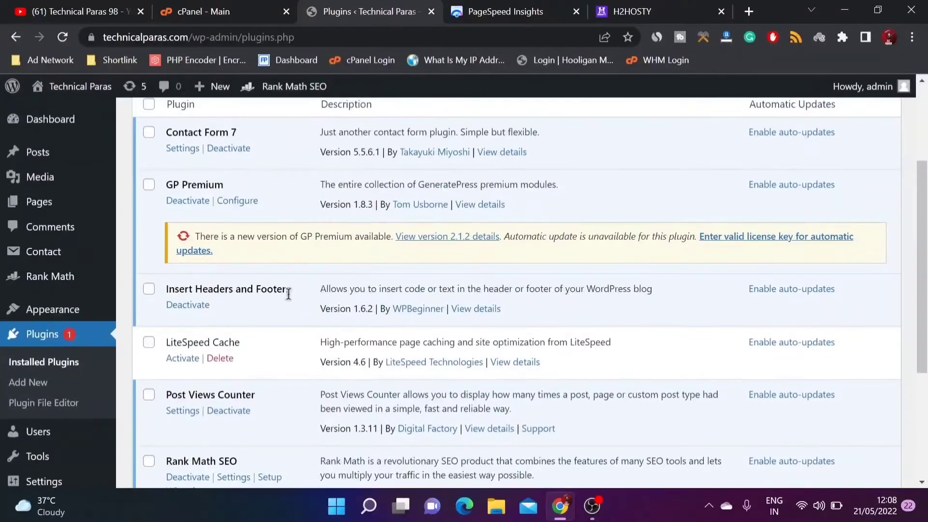
scroll(411, 249, "up", 3)
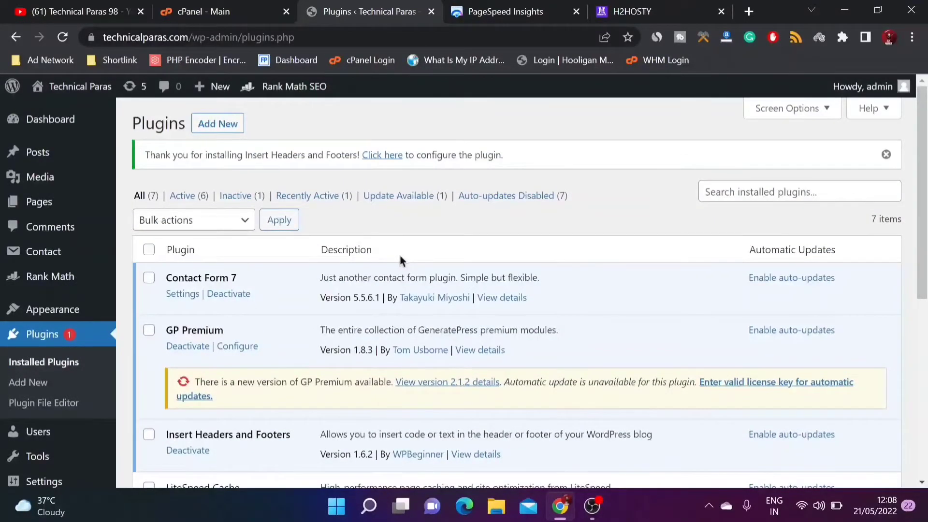
- Open the installed themes and delete the Twenty Twenty-One theme, confirming the deletion
scroll(399, 253, "down", 2)
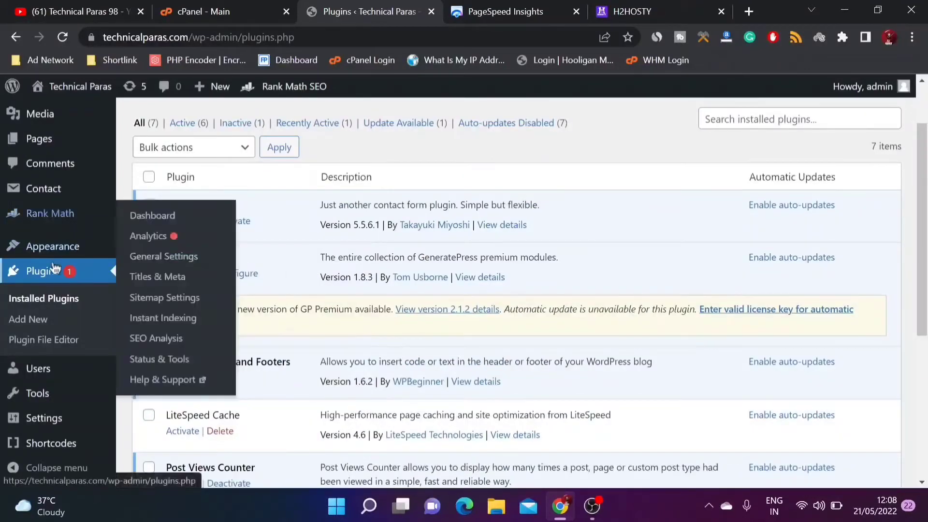
left_click(136, 241)
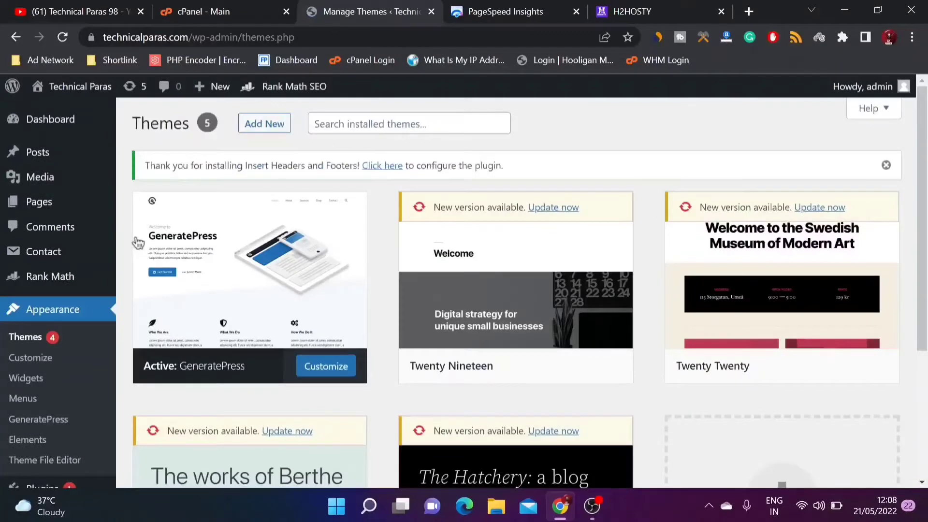
scroll(464, 216, "down", 3)
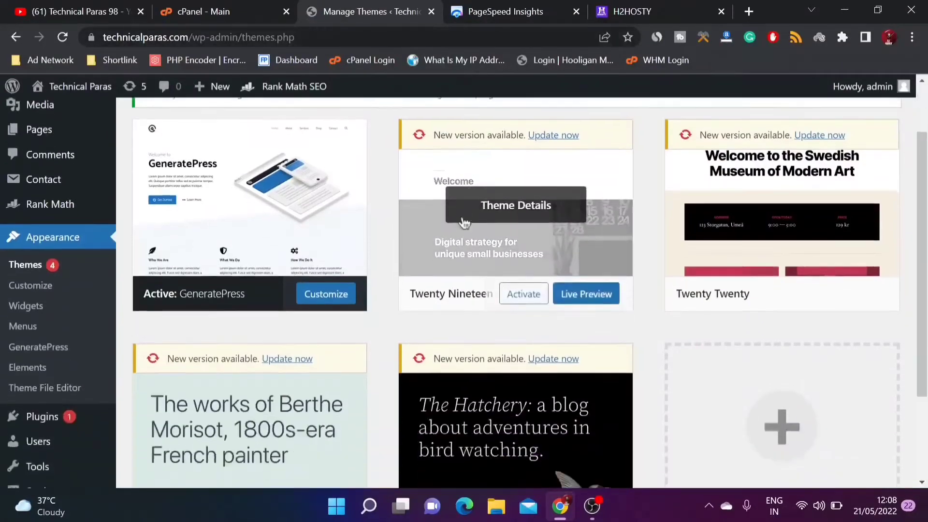
left_click(188, 380)
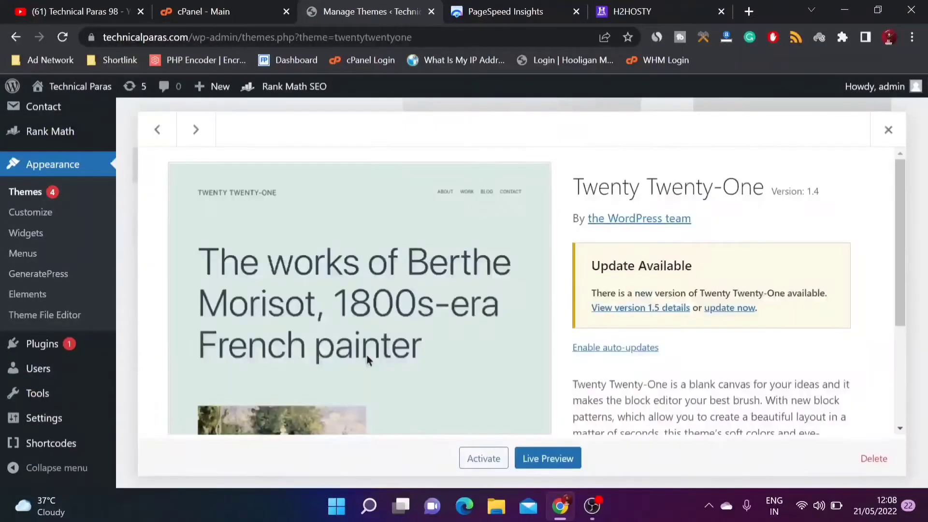
left_click(879, 458)
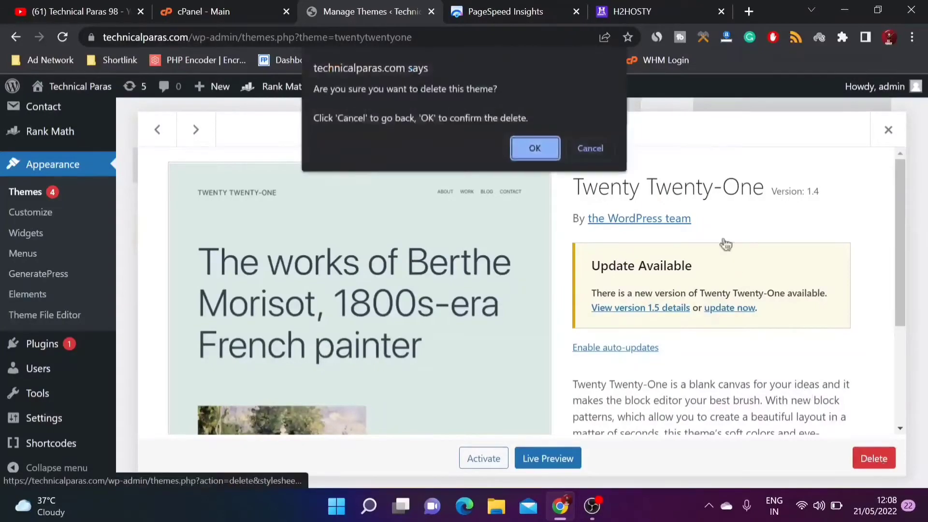
left_click(527, 154)
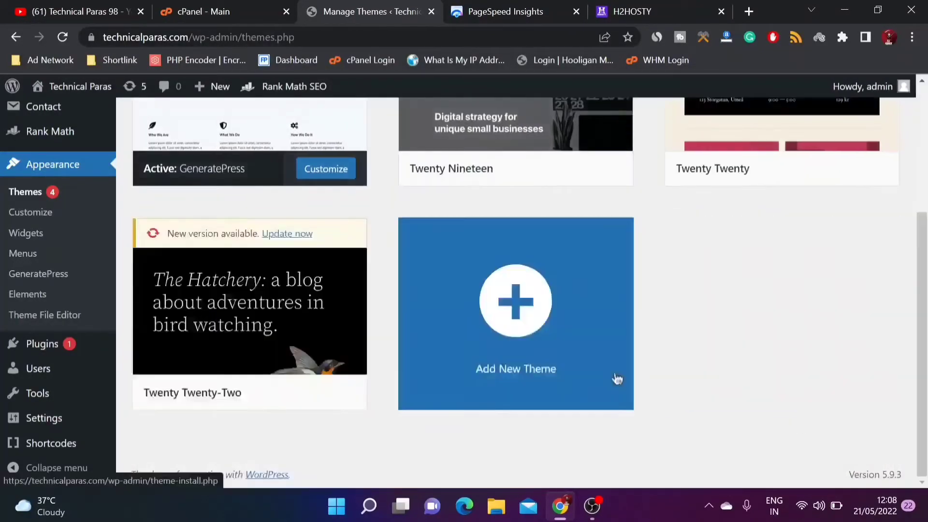
- Delete the Twenty Twenty-Two and Twenty Twenty themes, confirming each deletion
left_click(353, 291)
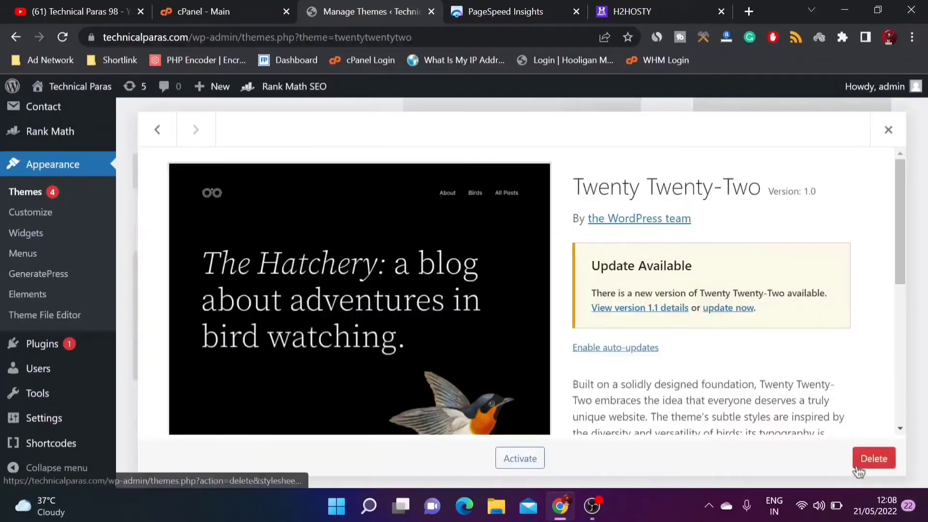
left_click(874, 457)
left_click(546, 153)
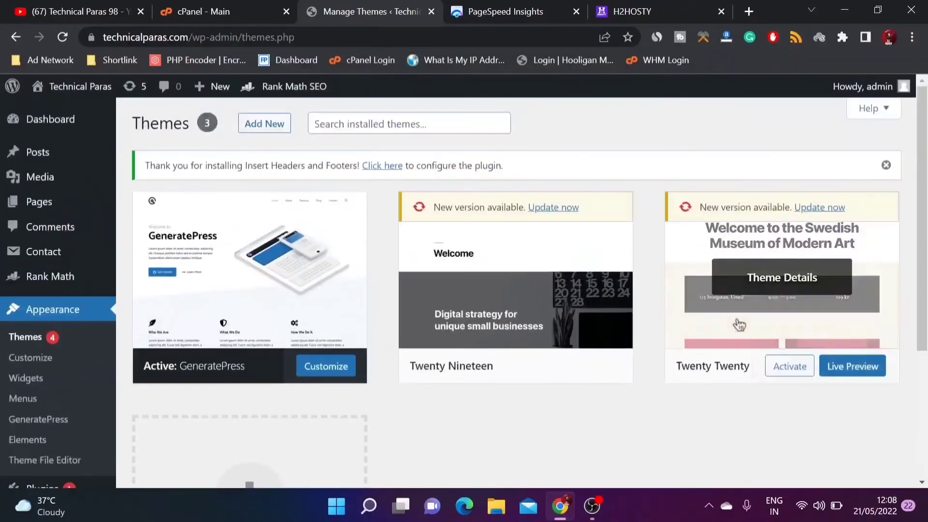
left_click(739, 325)
left_click(873, 459)
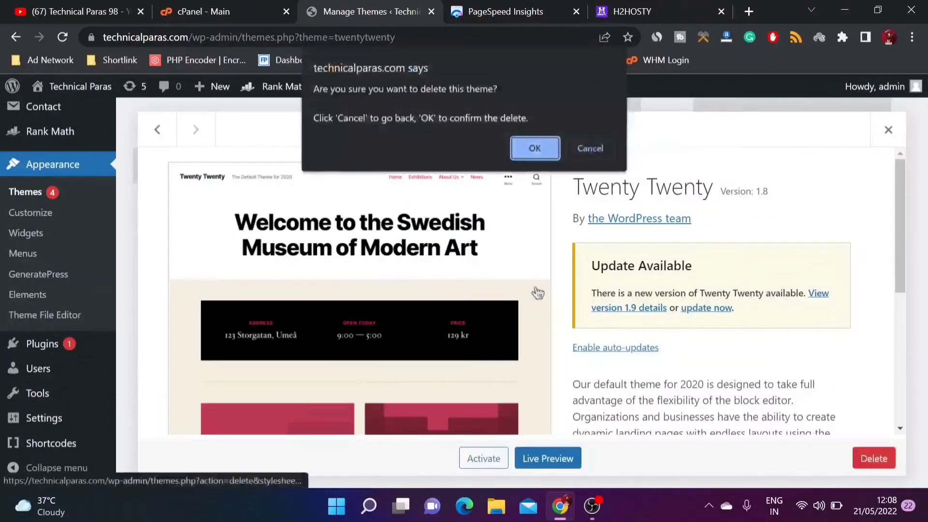
left_click(535, 150)
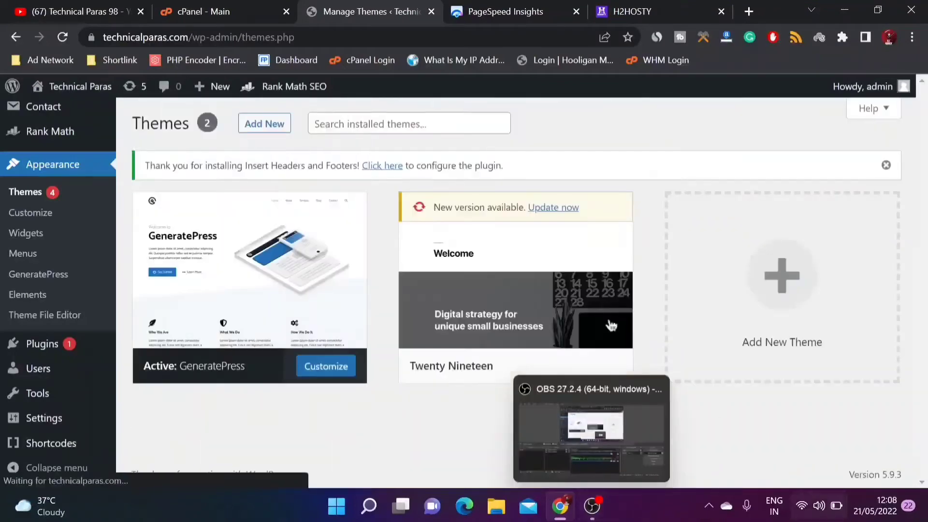
- Delete the Twenty Nineteen theme, confirming the deletion, and review the details of the GeneratePress theme
left_click(548, 265)
left_click(884, 458)
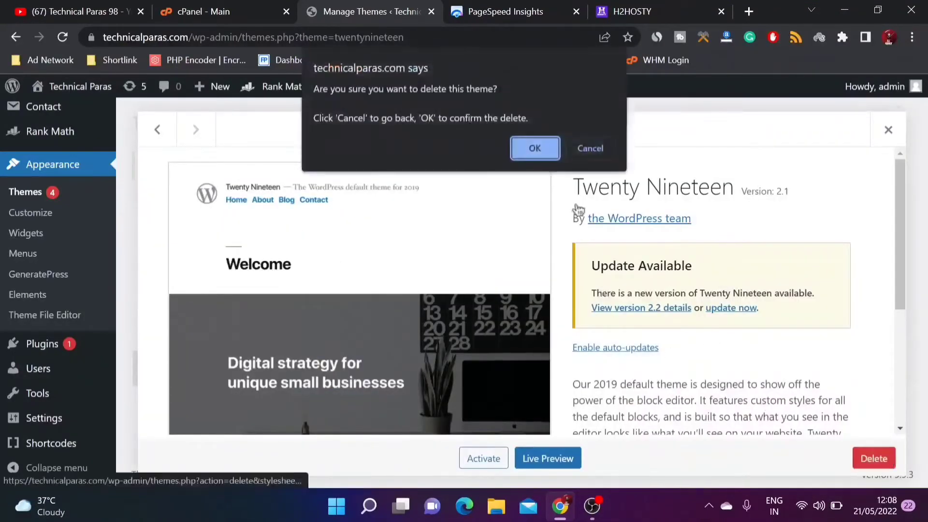
left_click(532, 152)
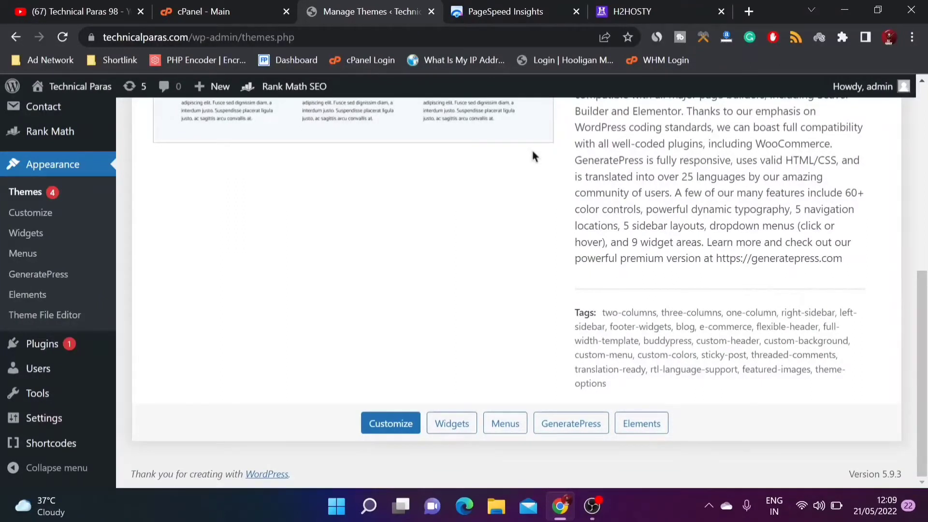
scroll(531, 156, "up", 8)
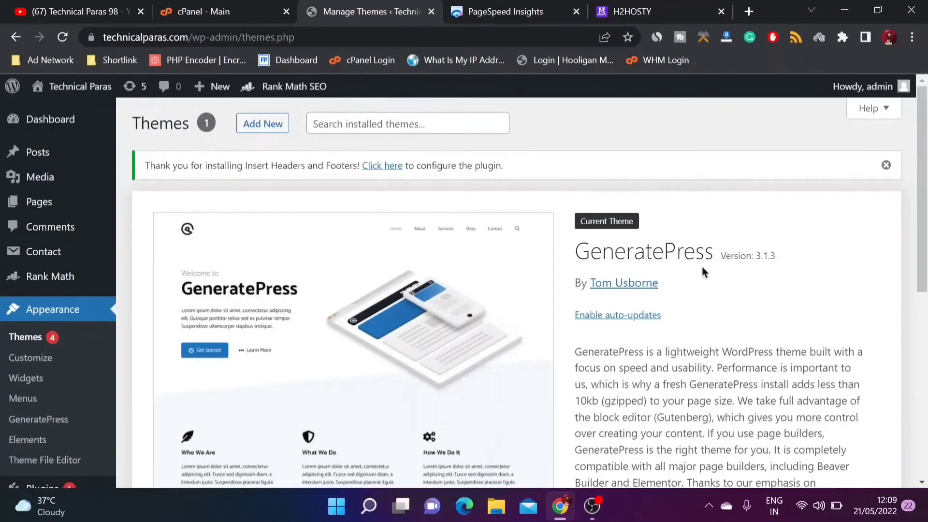
scroll(703, 272, "down", 5)
scroll(562, 321, "up", 3)
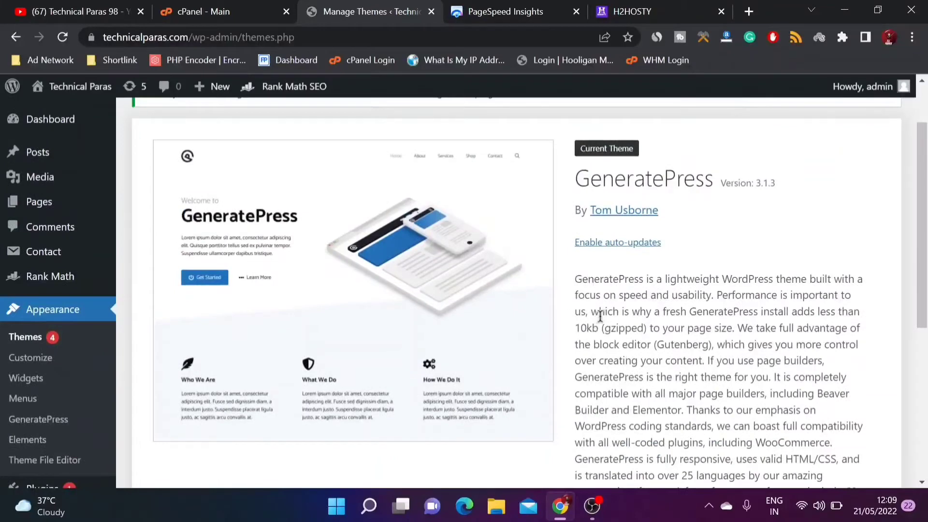
- Search the plugin directory for "LiteSpeed" and activate the LiteSpeed Cache plugin
scroll(437, 285, "down", 4)
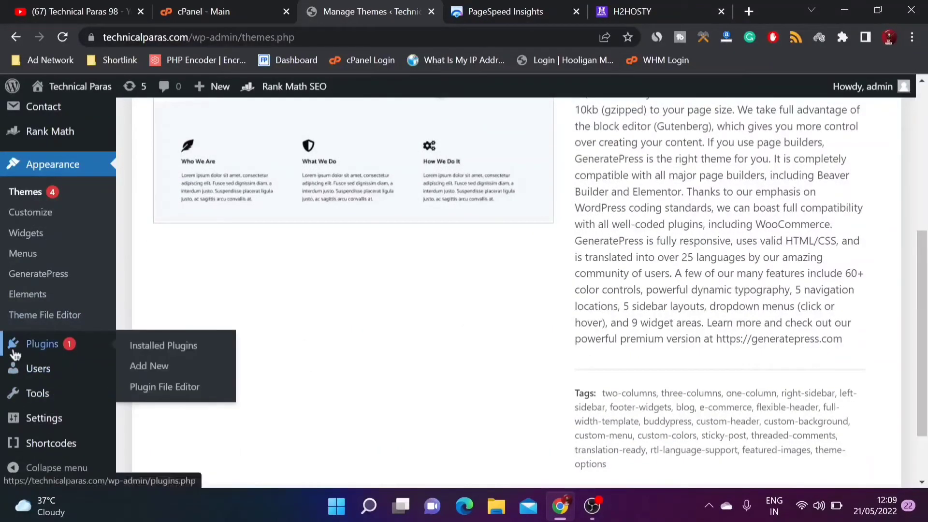
mouse_move(127, 370)
left_click(224, 343)
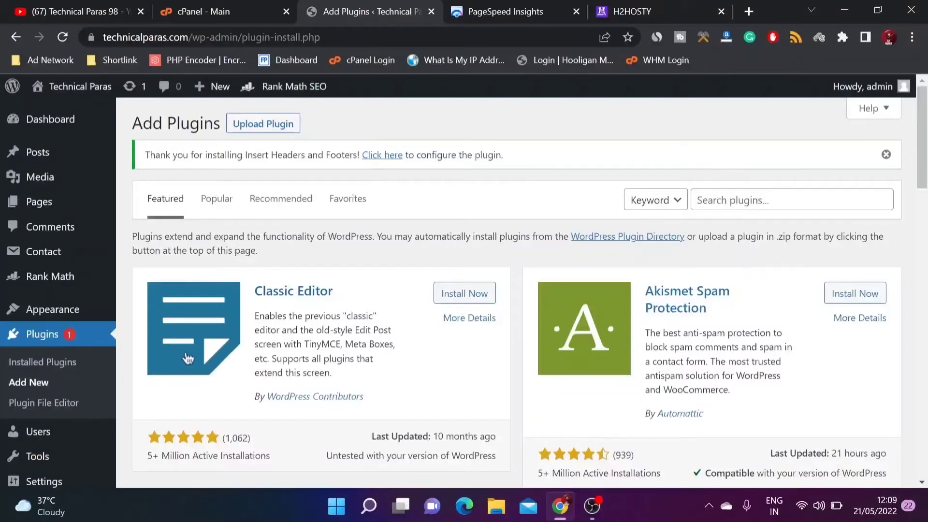
left_click(765, 200)
type("LiteSpeed")
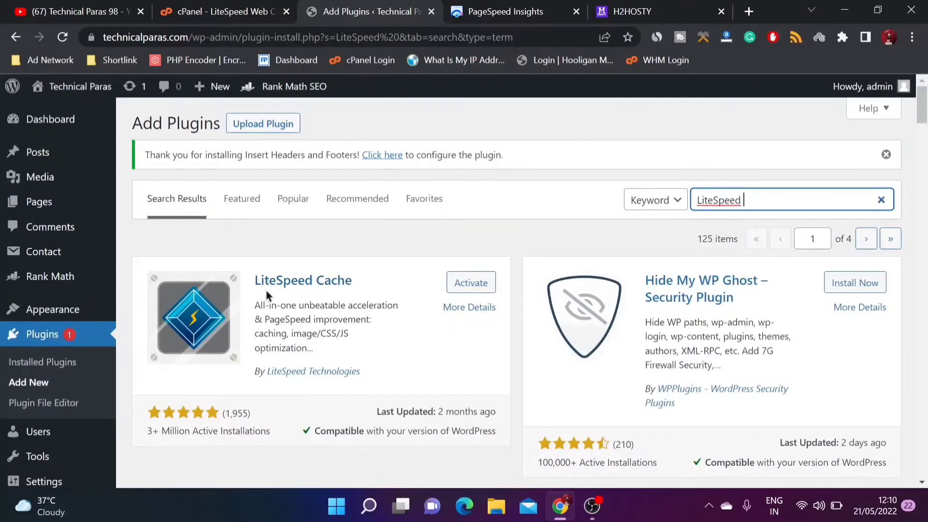
left_click(450, 285)
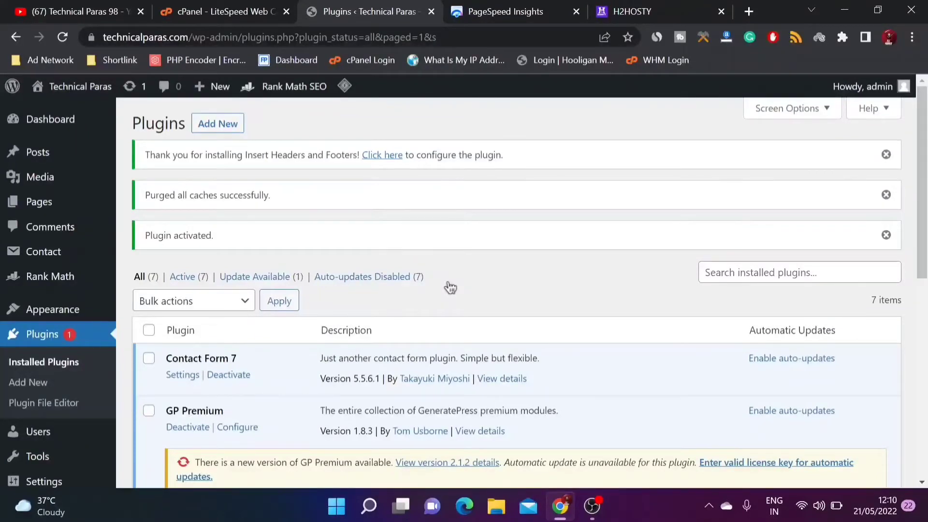
- Search the plugin directory for "amp", then install and activate AMP for WP – Accelerated Mobile Pages
scroll(447, 288, "down", 3)
scroll(431, 290, "up", 3)
scroll(331, 151, "down", 8)
left_click(55, 288)
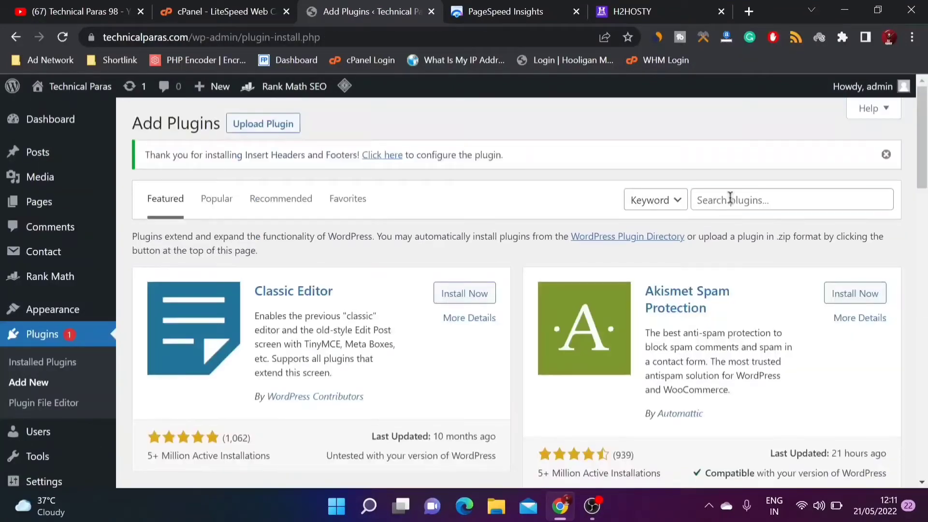
left_click(730, 199)
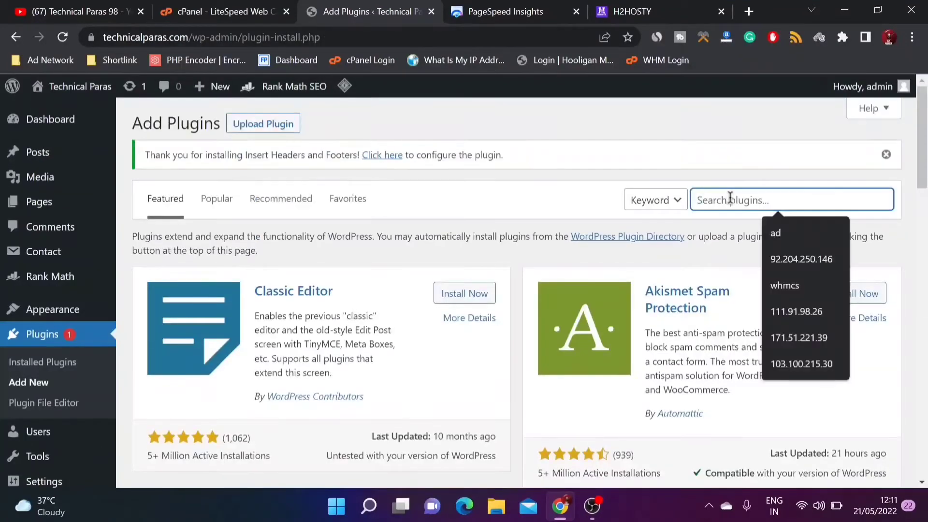
type("amp")
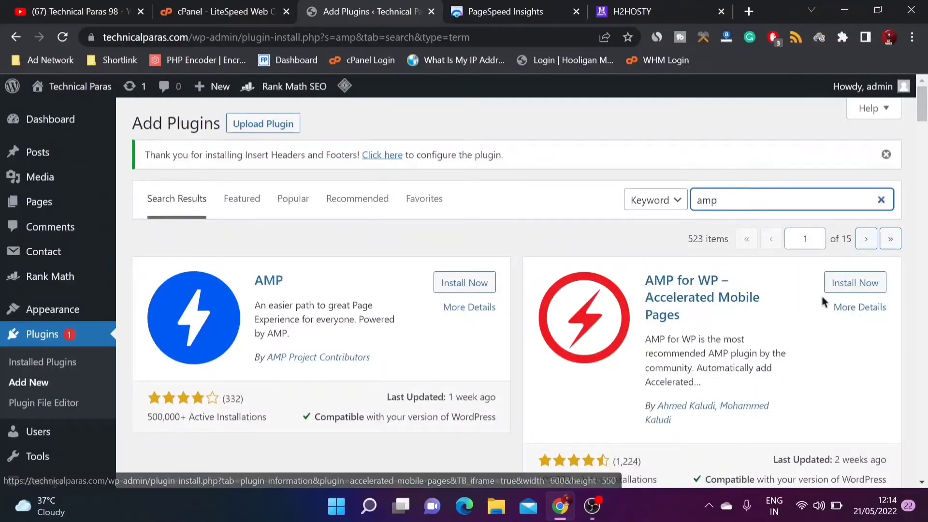
left_click(842, 286)
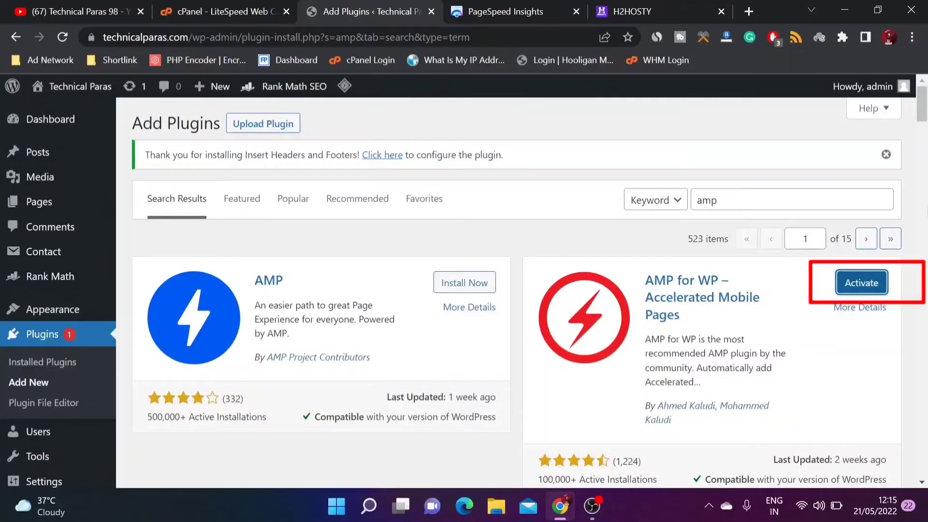
left_click(858, 284)
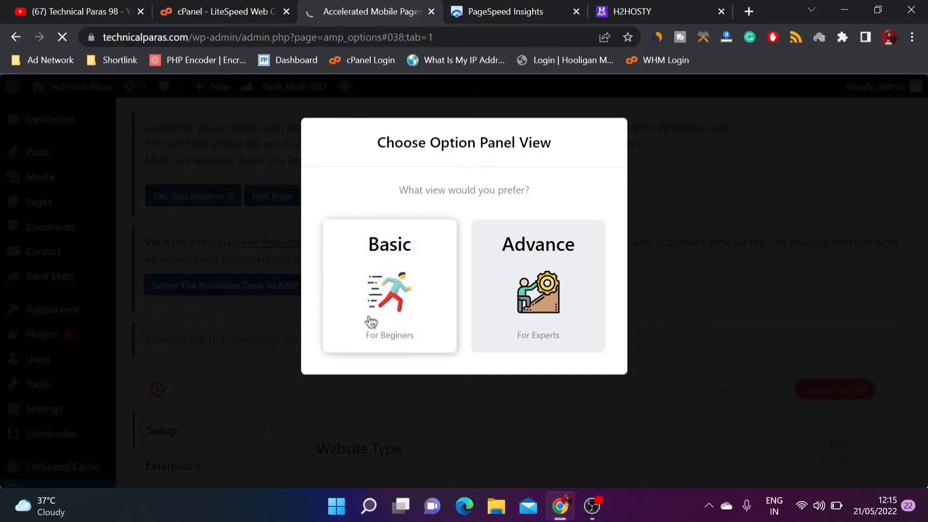
- Choose the Advance option panel view for AMP and decline the AMP update subscription offer
left_click(531, 314)
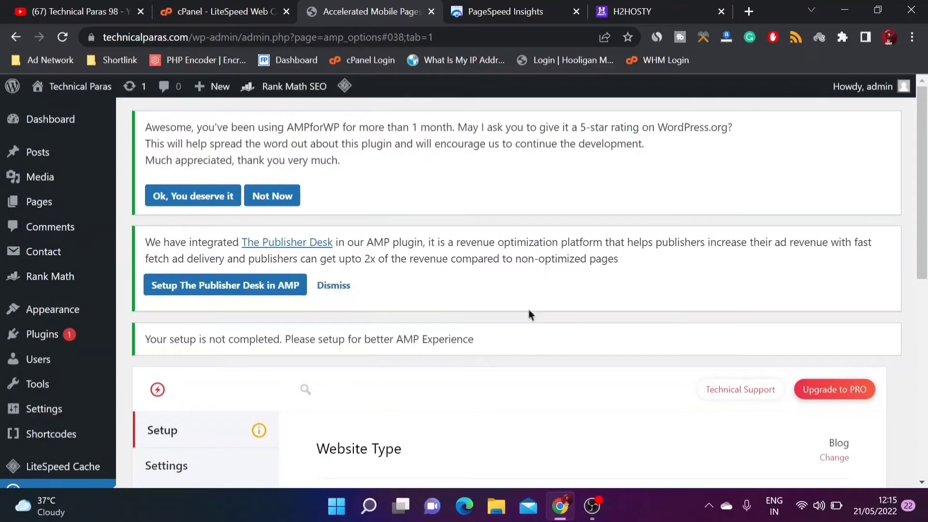
scroll(529, 311, "down", 3)
scroll(530, 281, "down", 3)
scroll(846, 208, "up", 3)
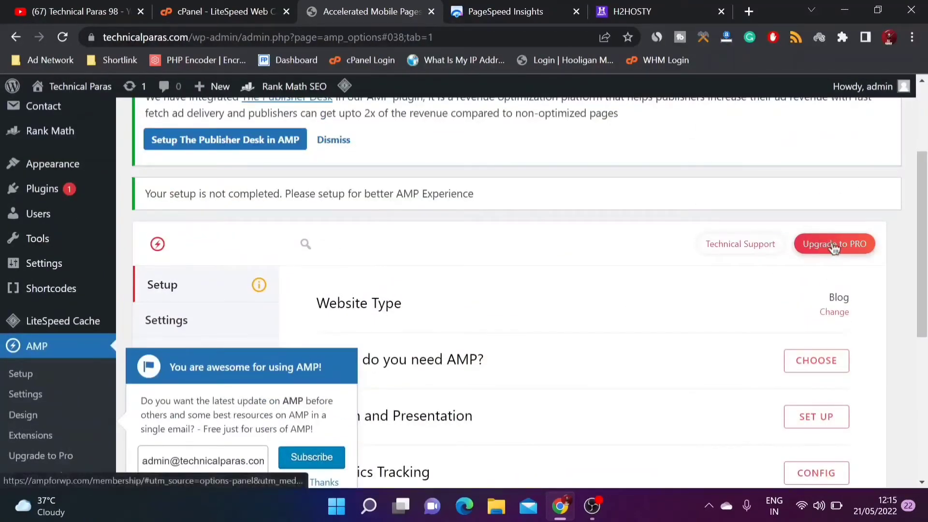
scroll(531, 306, "down", 3)
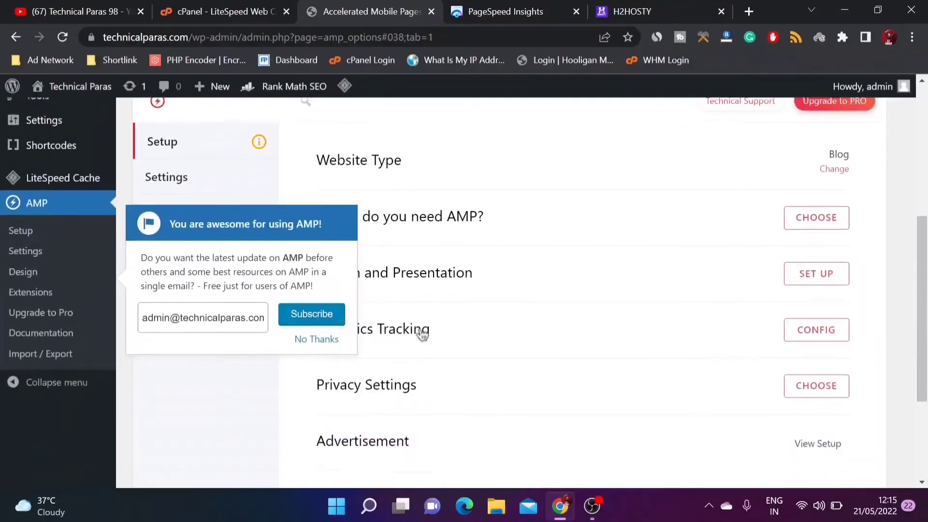
left_click(312, 342)
- Set the website type to Blog in the AMP setup
scroll(648, 370, "up", 5)
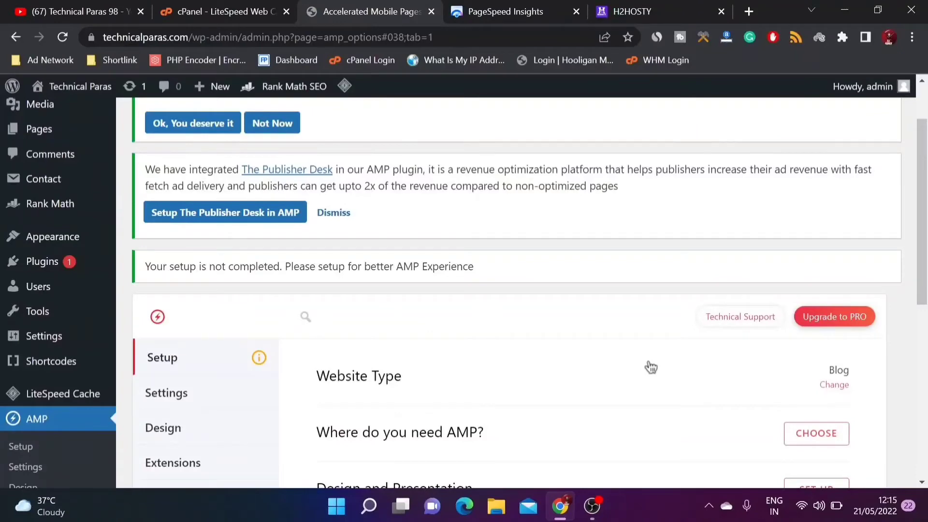
scroll(648, 367, "down", 3)
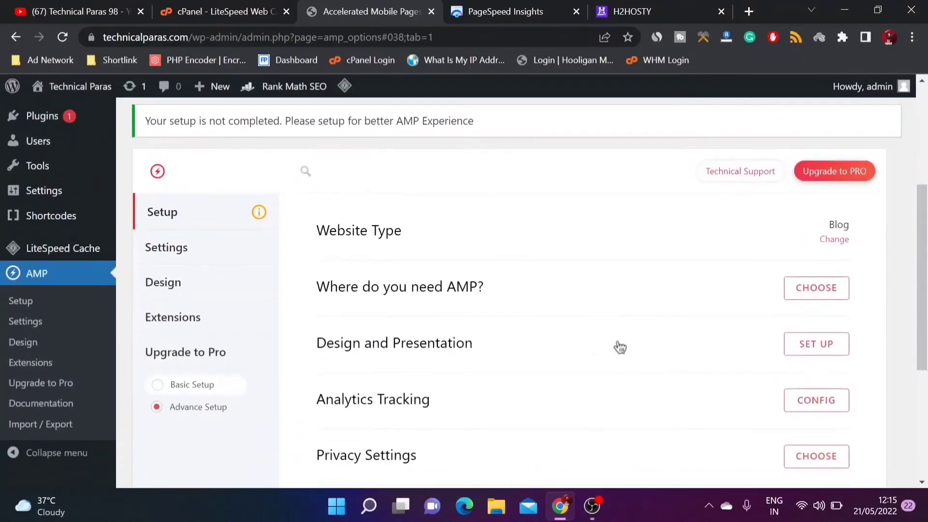
left_click(833, 241)
left_click(704, 169)
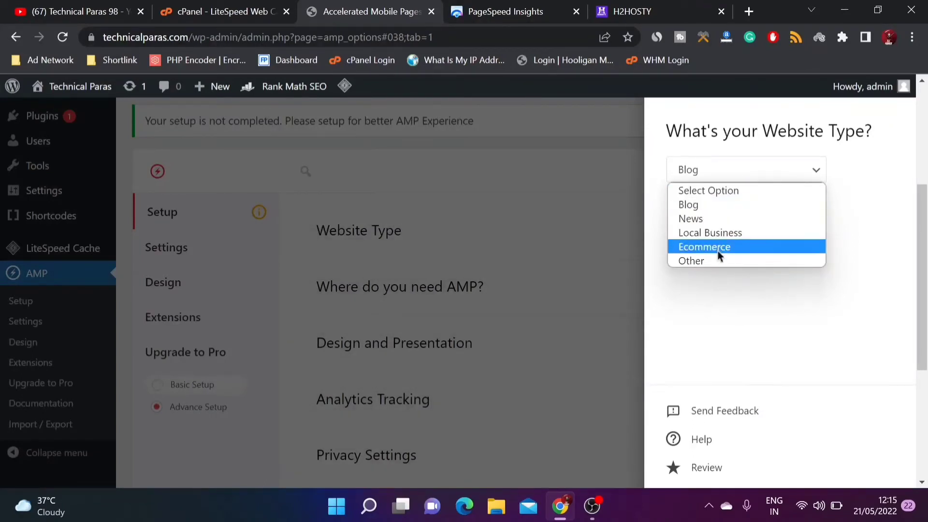
left_click(686, 205)
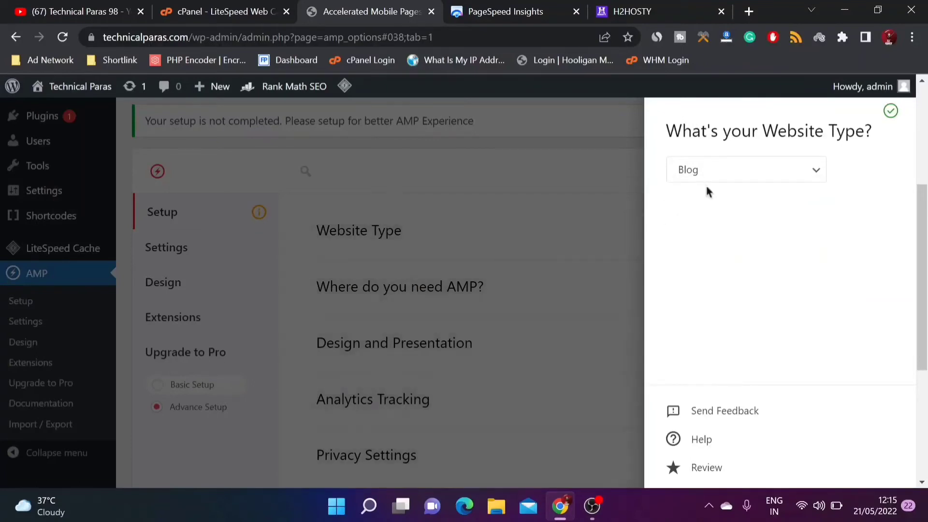
left_click(509, 223)
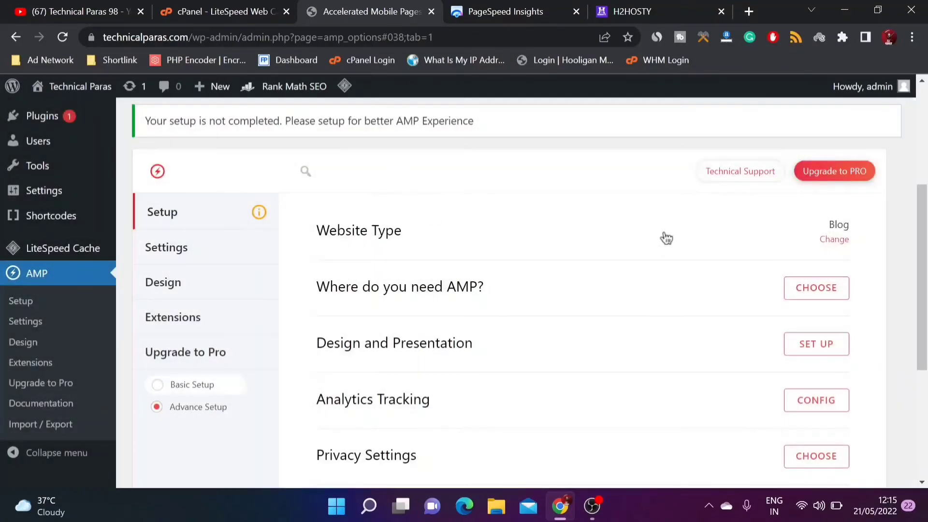
- Enable AMP for the Homepage, Posts, Pages and Archives, leaving the custom front page option off
scroll(419, 317, "down", 1)
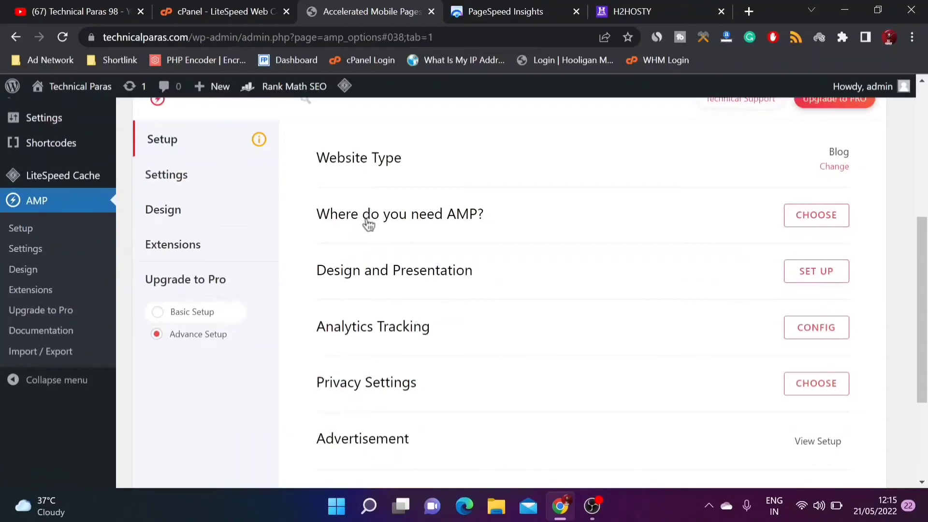
left_click(824, 226)
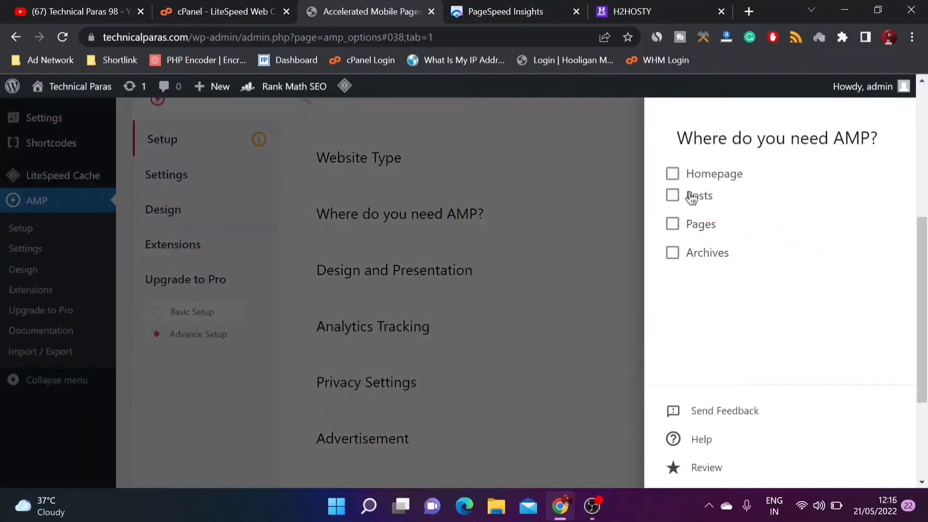
left_click(682, 178)
left_click(673, 224)
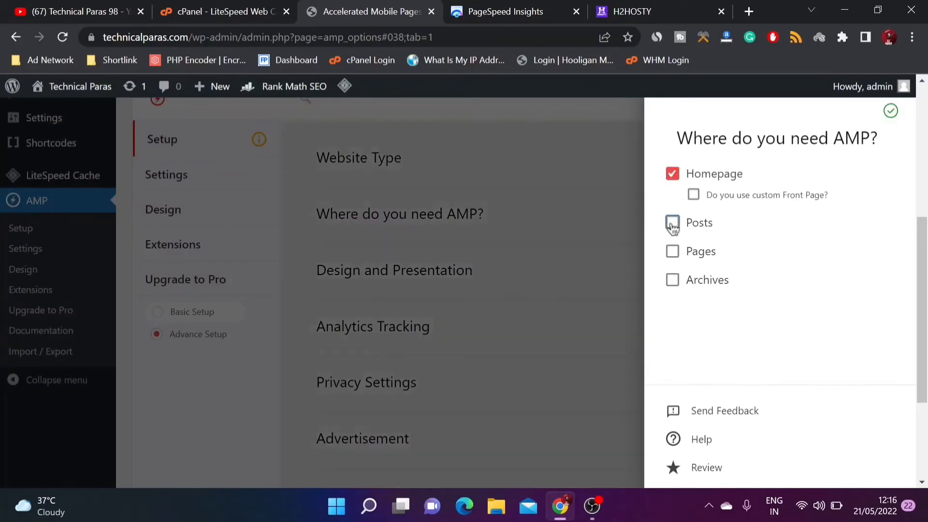
left_click(673, 252)
left_click(673, 280)
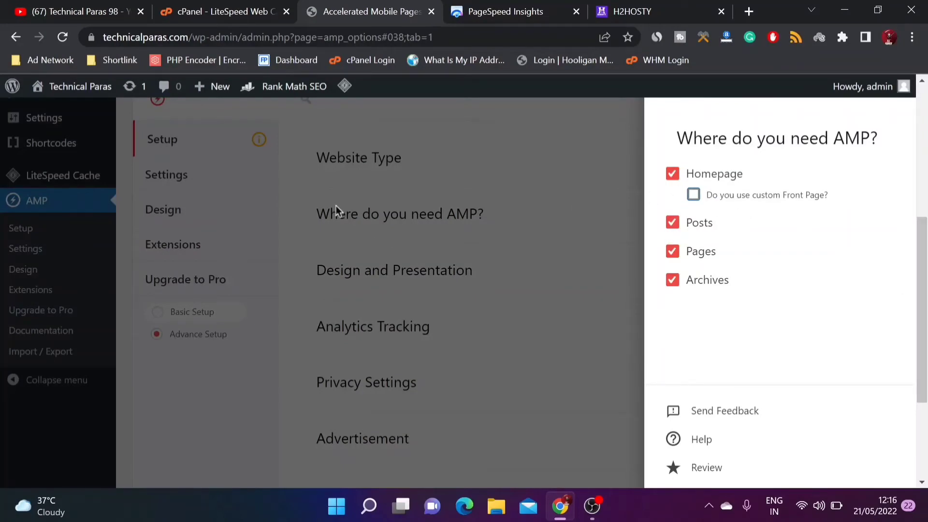
left_click(437, 190)
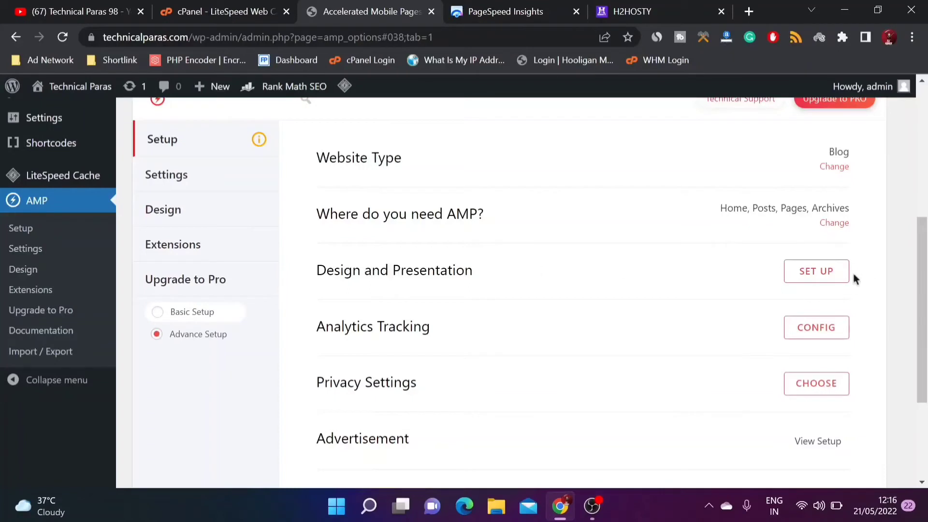
- Open the AMP Design and Presentation setup, try to pick a global color scheme color, and close the setup
left_click(807, 273)
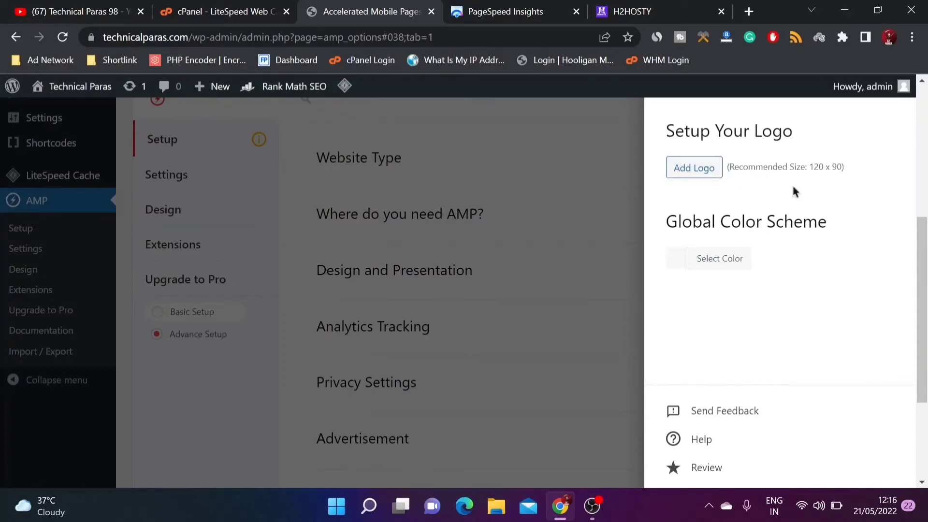
left_click(719, 260)
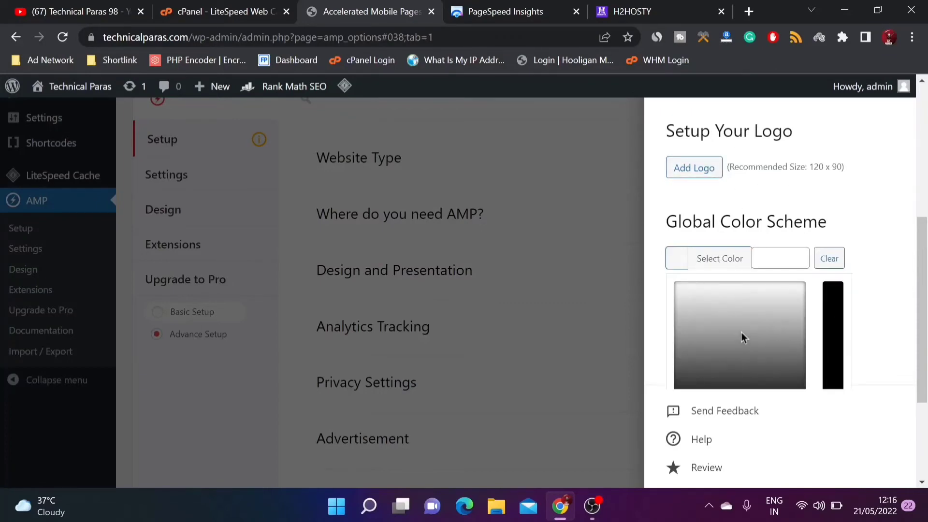
left_click(795, 342)
left_click_drag(795, 343, 715, 288)
left_click(753, 214)
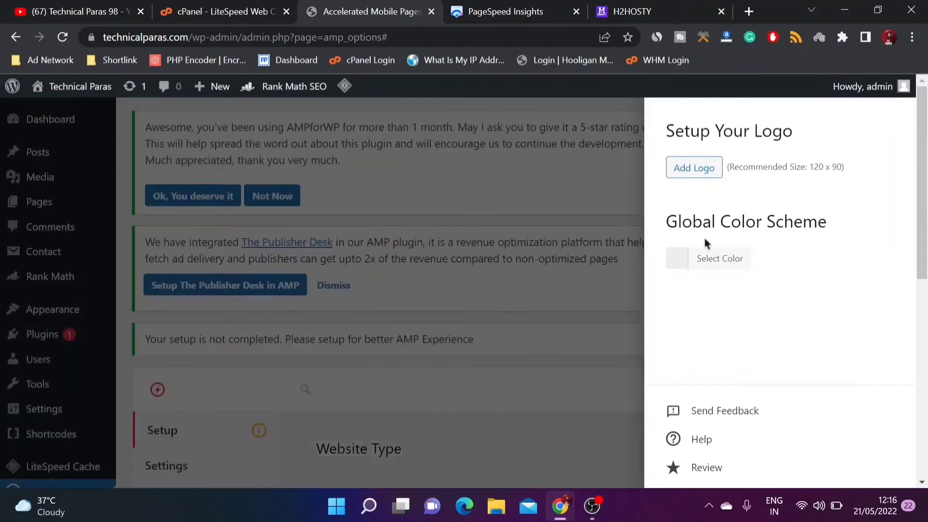
scroll(636, 275, "down", 3)
scroll(707, 290, "up", 3)
left_click(551, 364)
- Open the AMP Analytics Tracking setup, select Google Analytics as the analytics type, and close it without entering a tracking ID
scroll(681, 314, "down", 5)
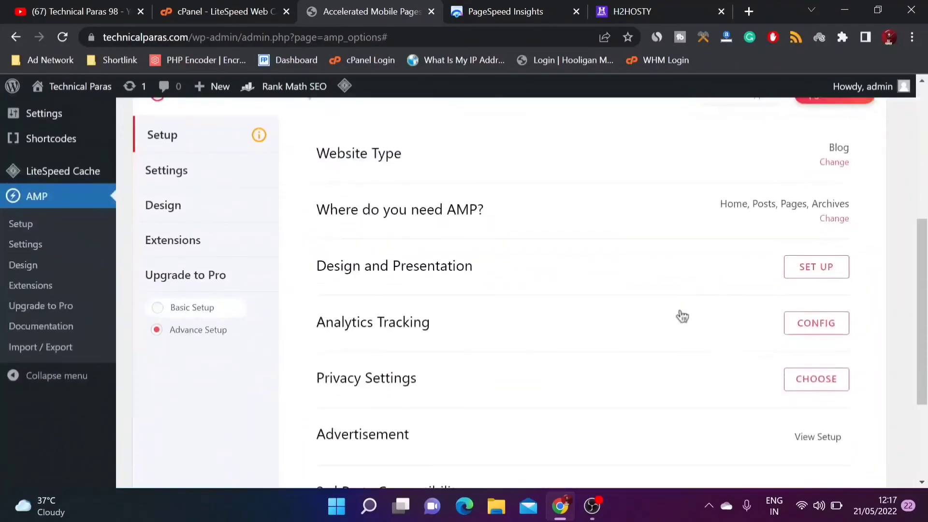
scroll(683, 316, "down", 1)
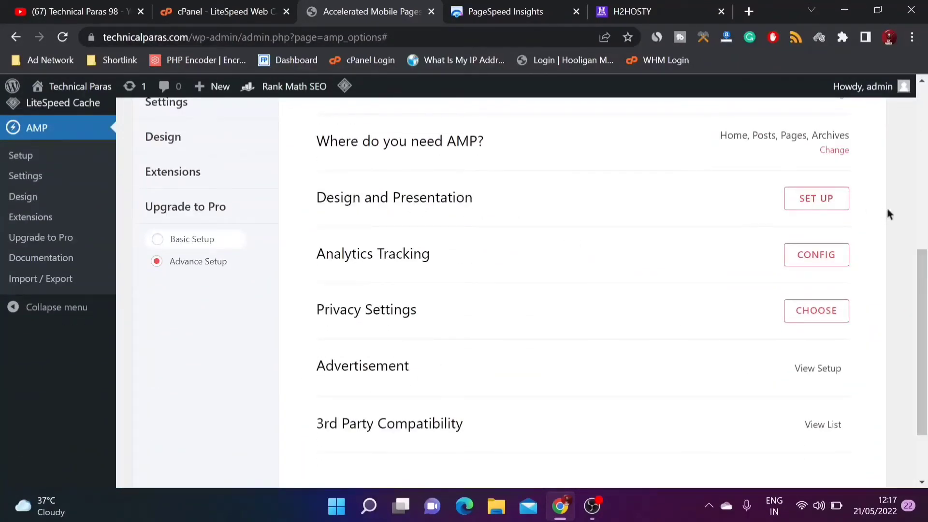
scroll(560, 321, "up", 1)
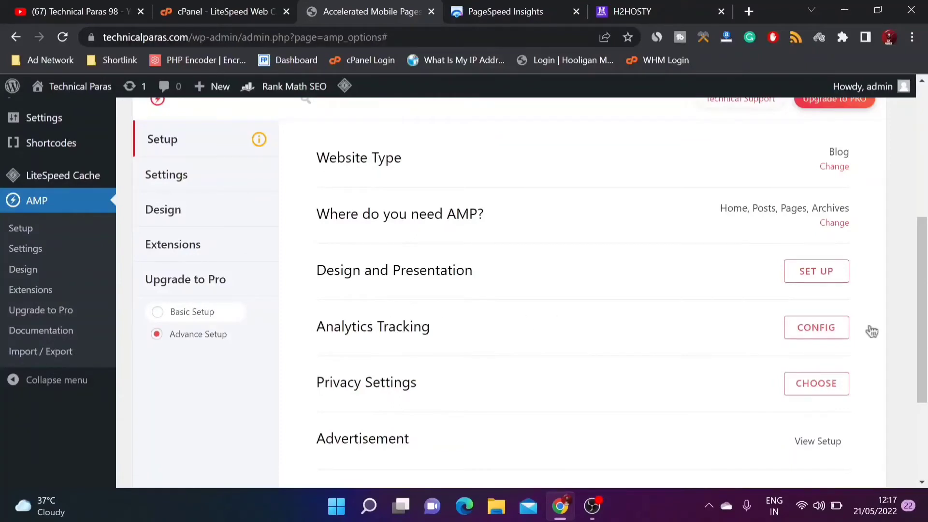
left_click(835, 335)
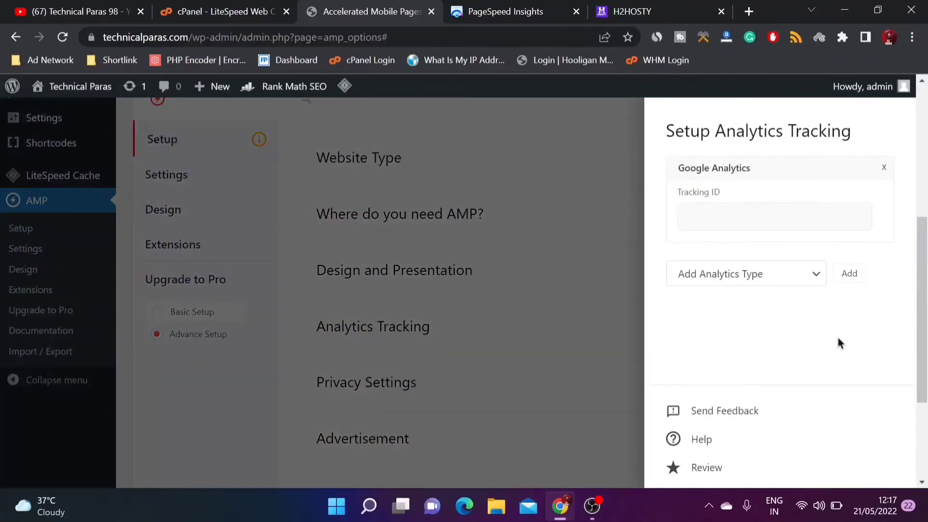
left_click(735, 279)
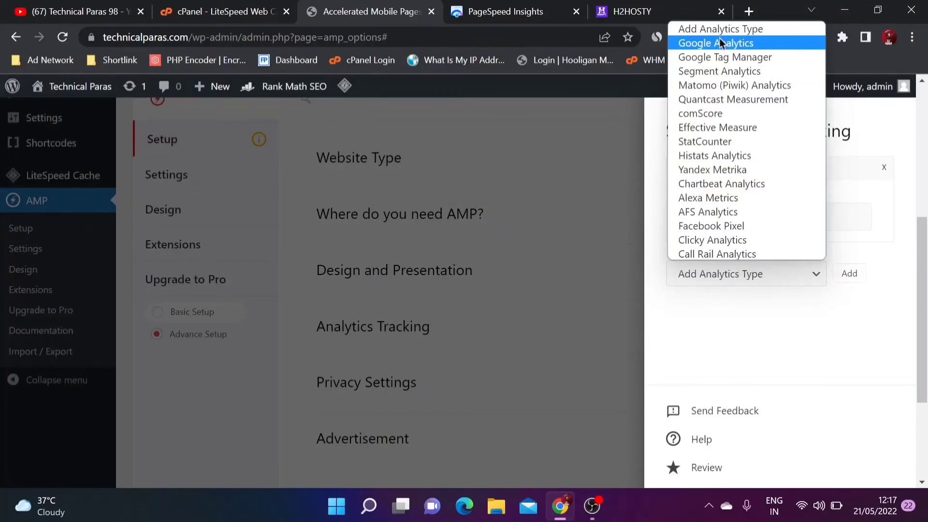
left_click(720, 42)
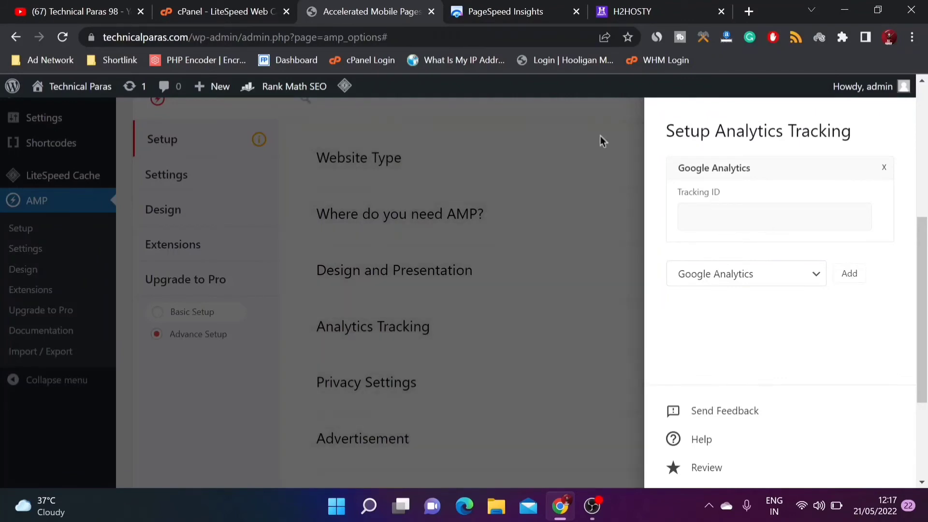
double_click(715, 167)
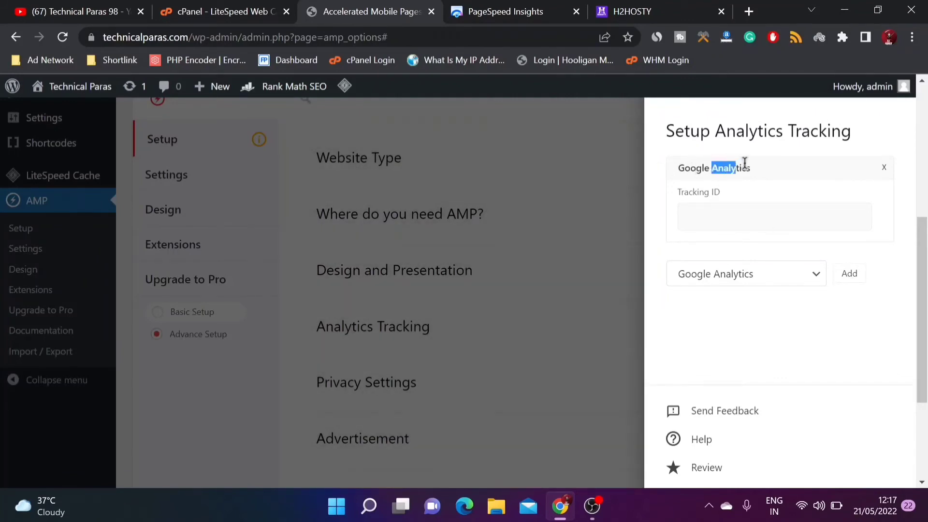
left_click(731, 203)
left_click(710, 216)
left_click(507, 271)
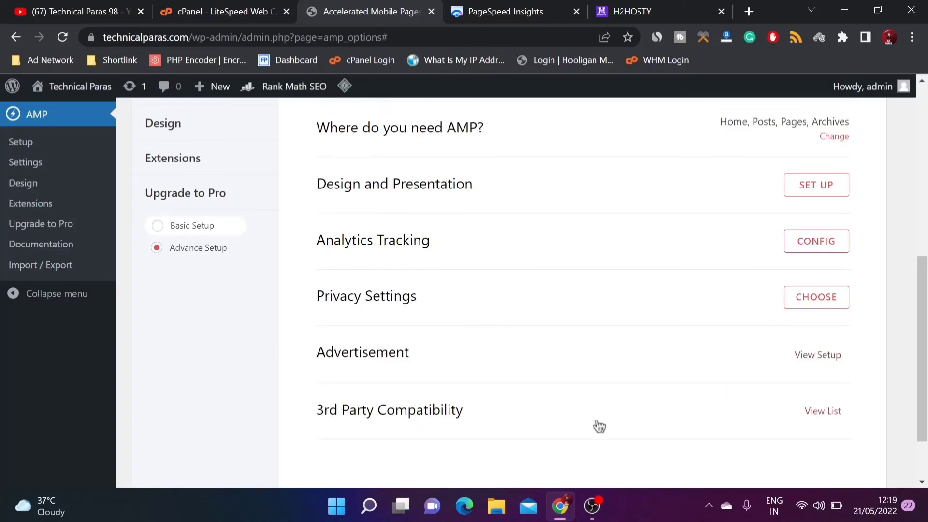
- In the 3rd Party Compatibility setup, select Rank Math SEO as the SEO plugin, enable Contact Form 7, and close the setup
left_click(832, 413)
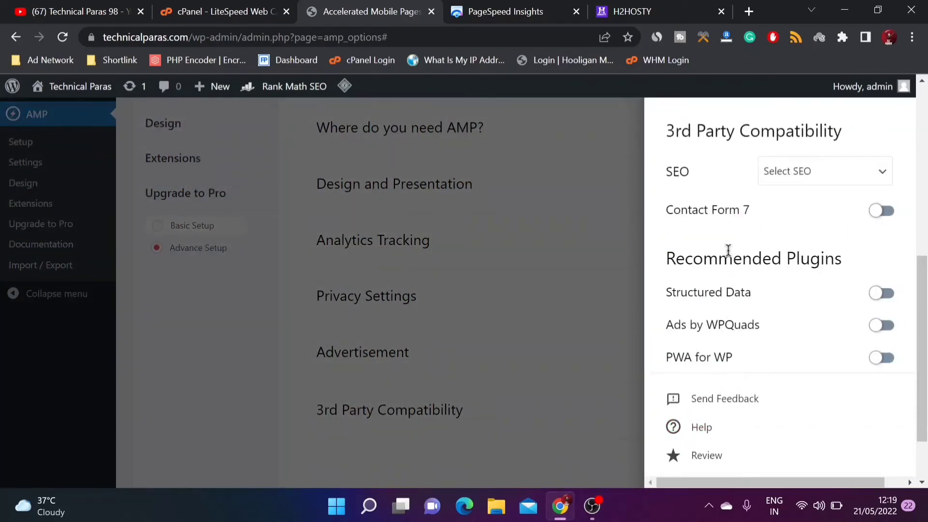
left_click(795, 179)
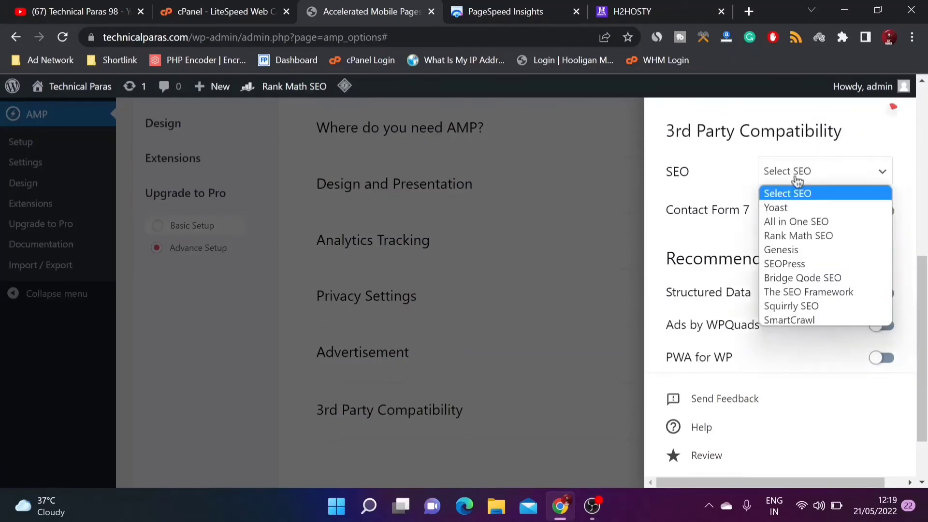
left_click(794, 236)
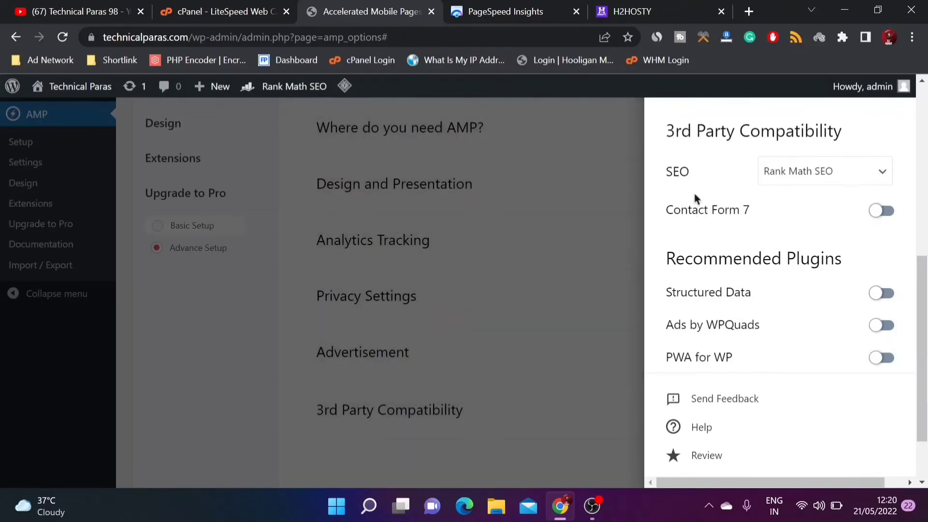
left_click(876, 214)
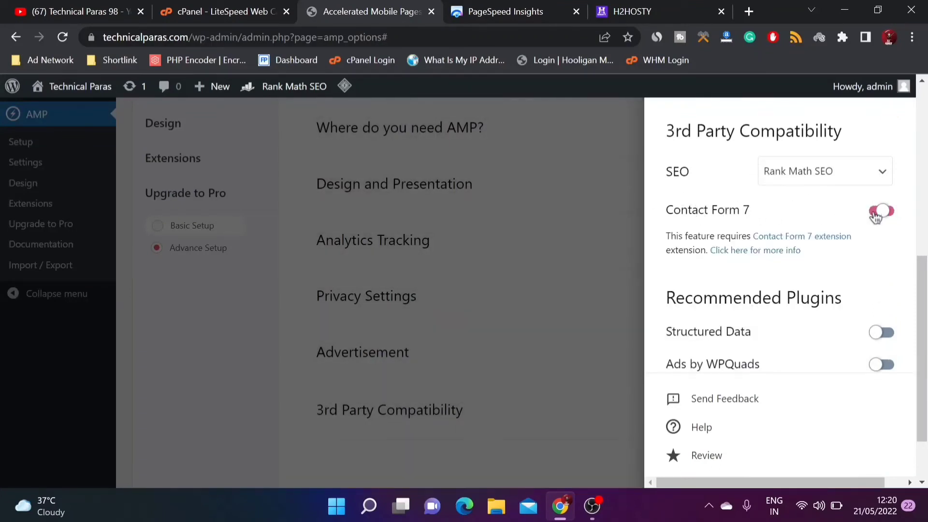
scroll(803, 249, "down", 1)
scroll(774, 273, "down", 1)
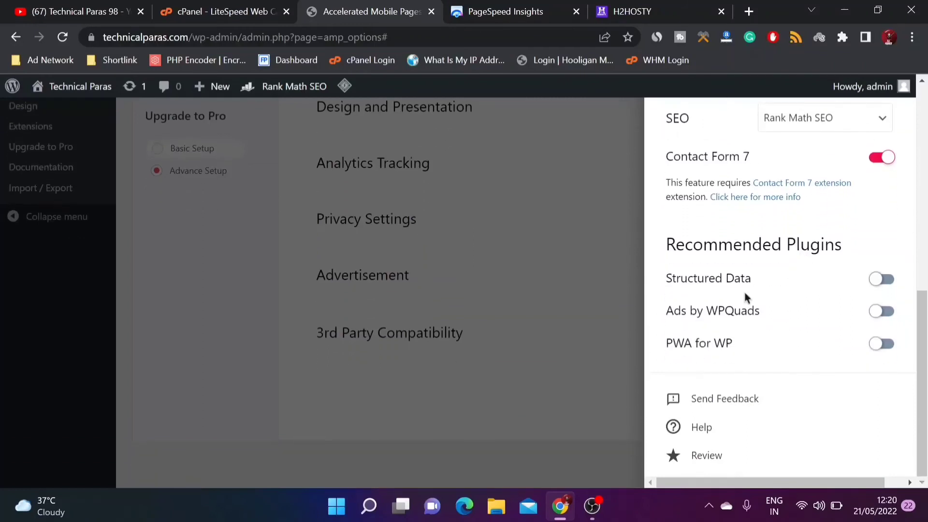
scroll(850, 365, "up", 1)
scroll(803, 286, "down", 1)
left_click(498, 319)
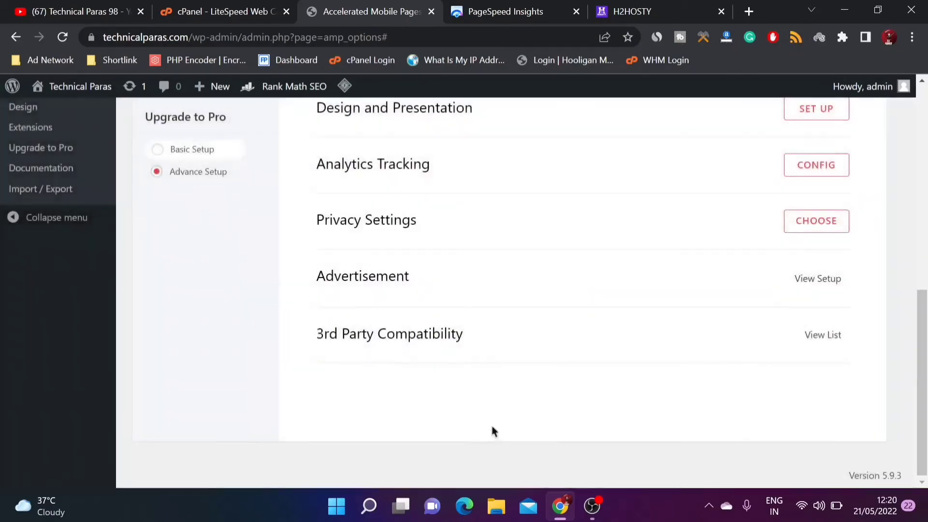
- Open the AMP settings, review the General options, and turn off Meta Description in the SEO section
scroll(493, 426, "up", 7)
left_click(252, 230)
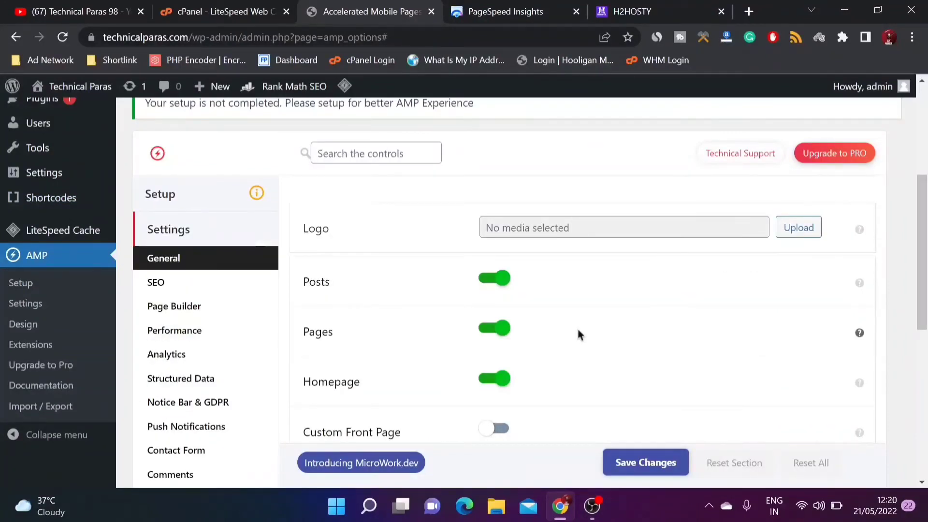
scroll(576, 319, "down", 2)
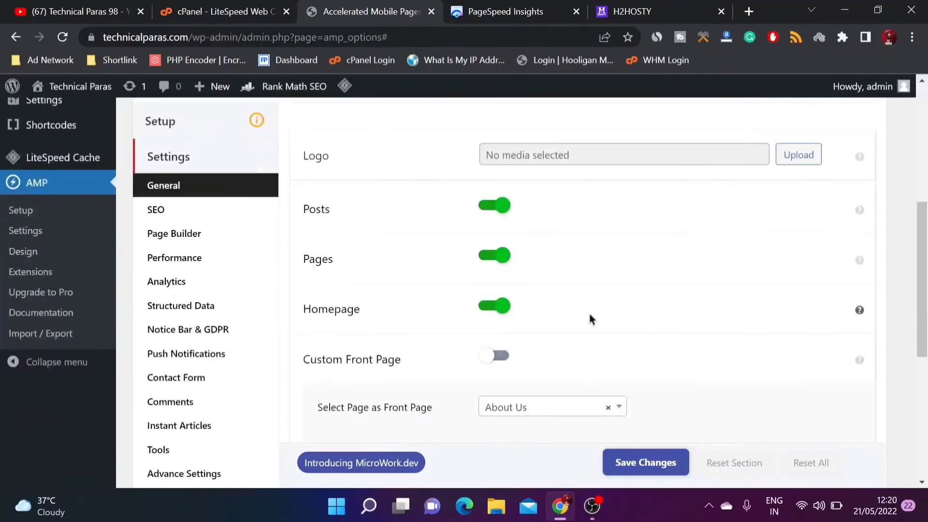
scroll(518, 252, "down", 8)
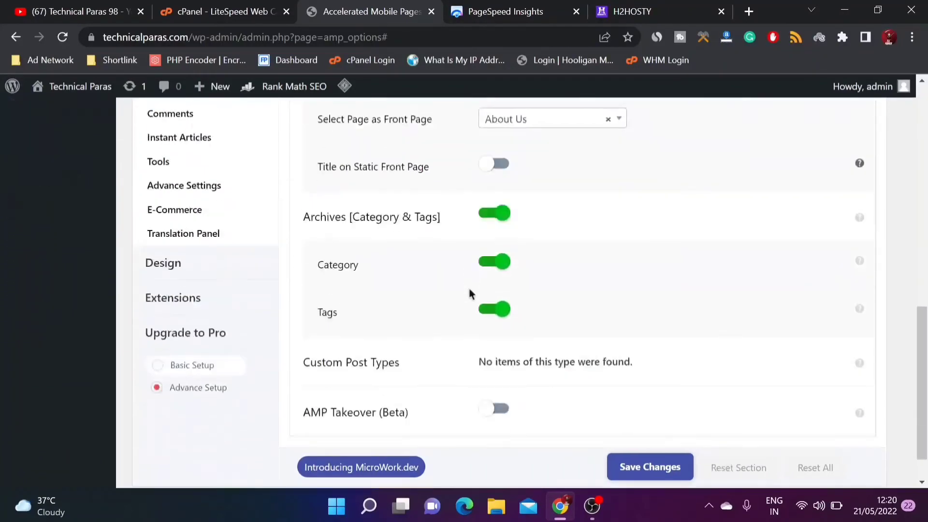
scroll(476, 358, "up", 10)
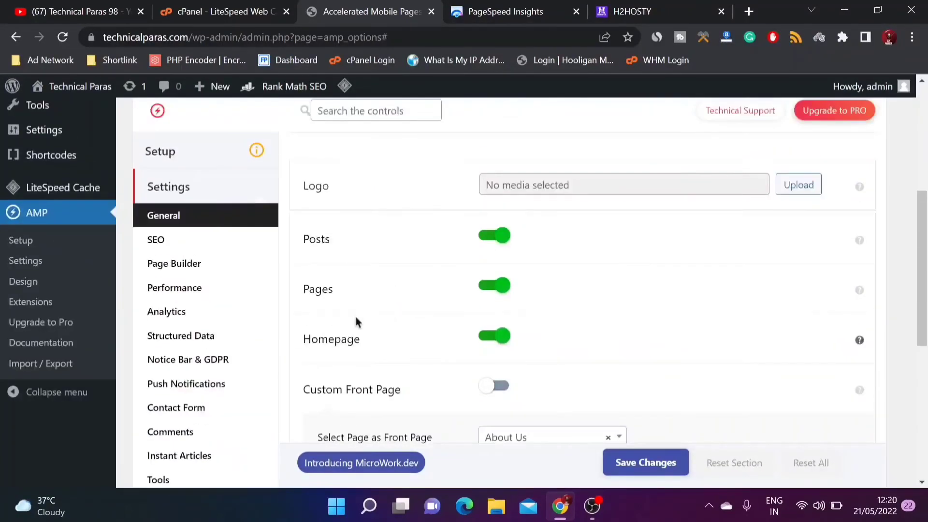
left_click(155, 239)
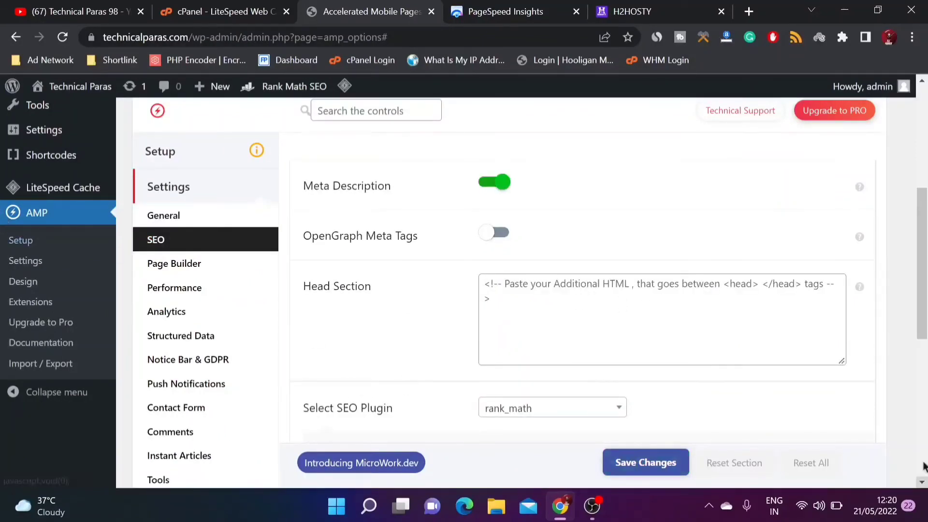
left_click(525, 345)
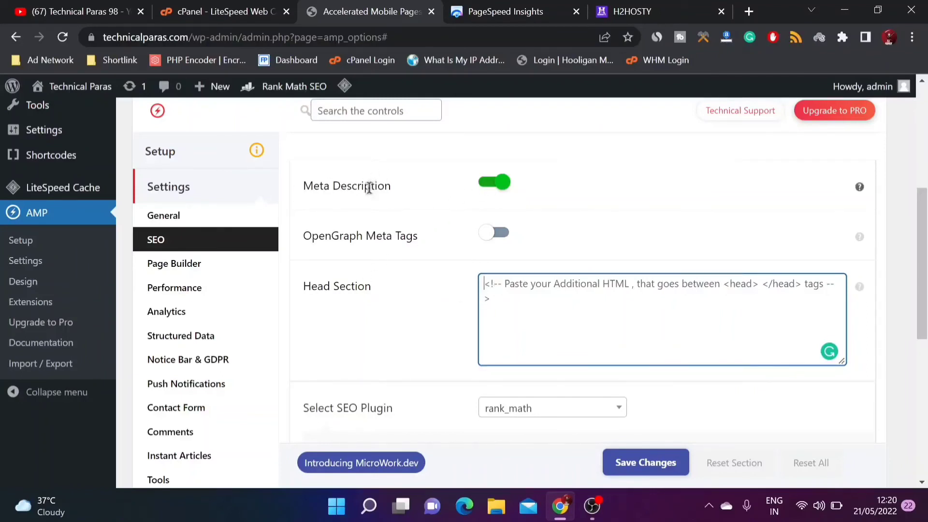
left_click(476, 184)
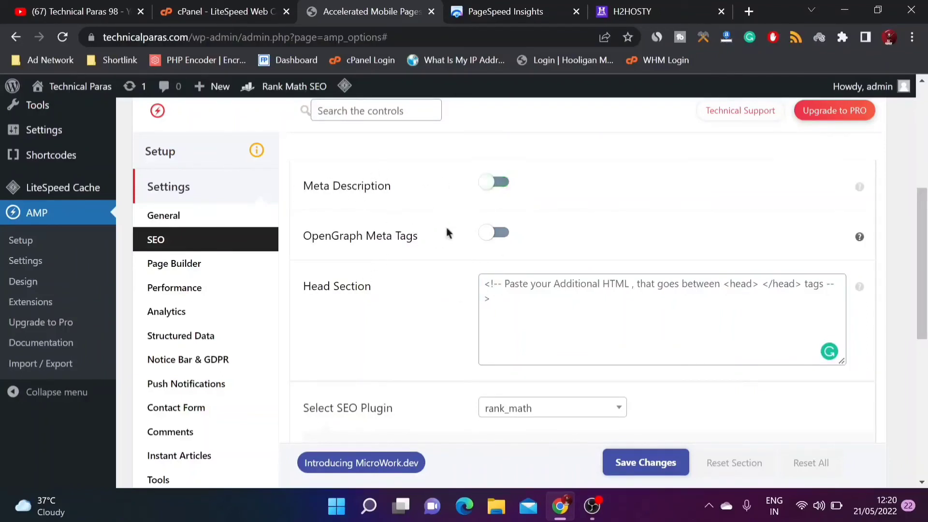
scroll(636, 364, "down", 3)
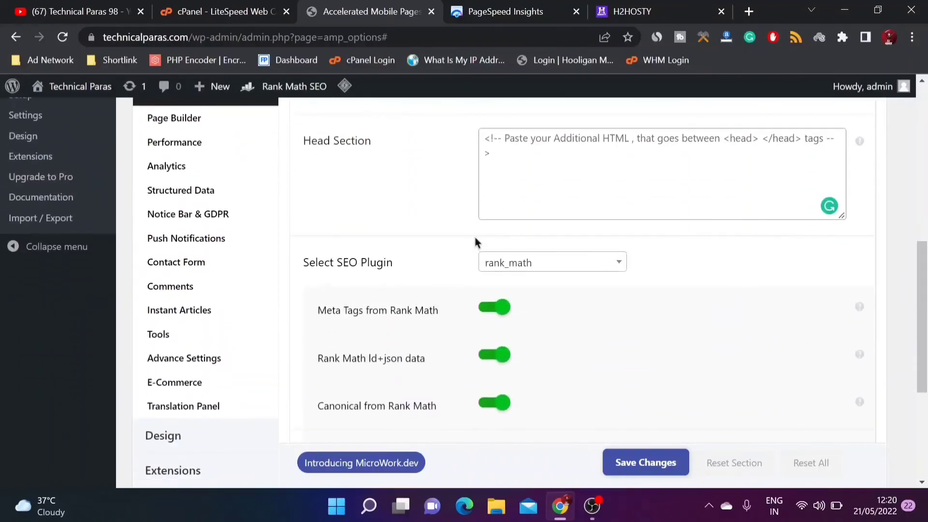
scroll(441, 301, "down", 5)
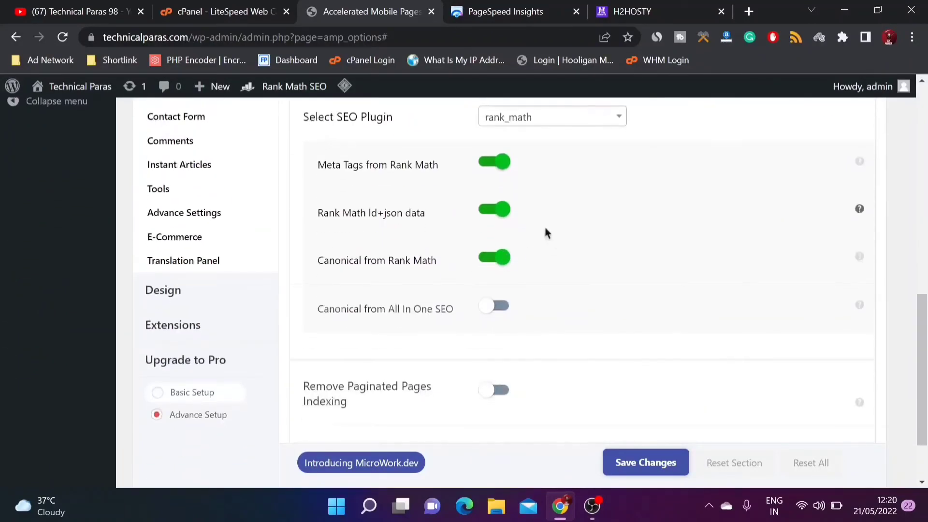
scroll(393, 285, "up", 4)
scroll(406, 263, "down", 2)
scroll(667, 373, "up", 5)
- In the AMP Structured Data settings, set the schema type for Pages to WebPage
left_click(170, 273)
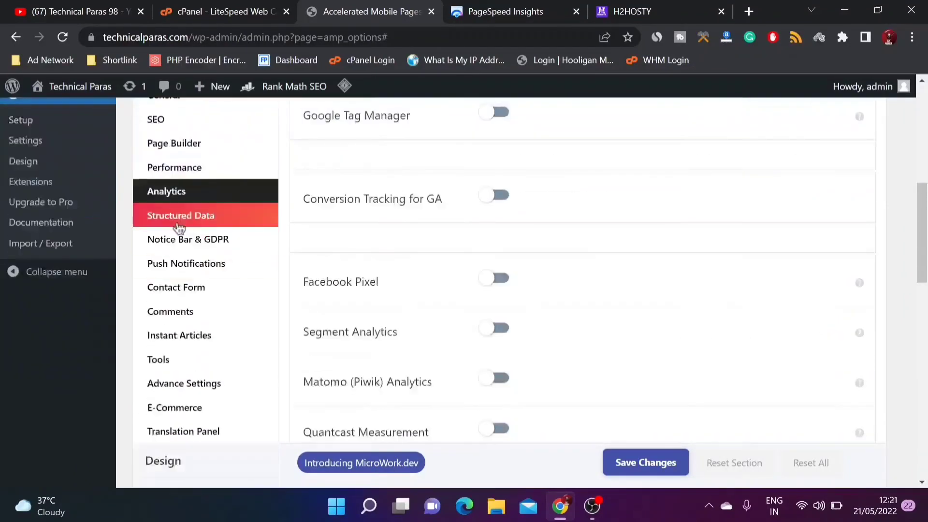
left_click(194, 224)
scroll(419, 308, "down", 3)
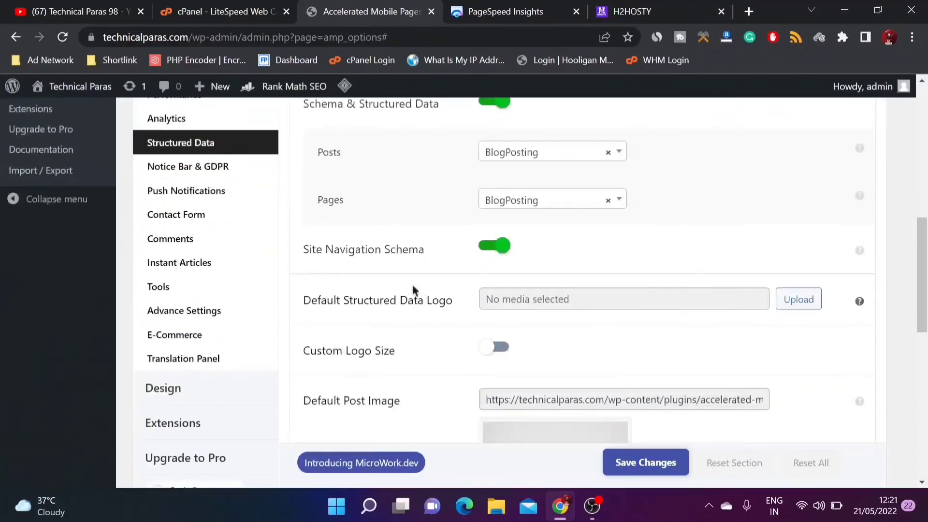
scroll(413, 290, "up", 2)
left_click(561, 265)
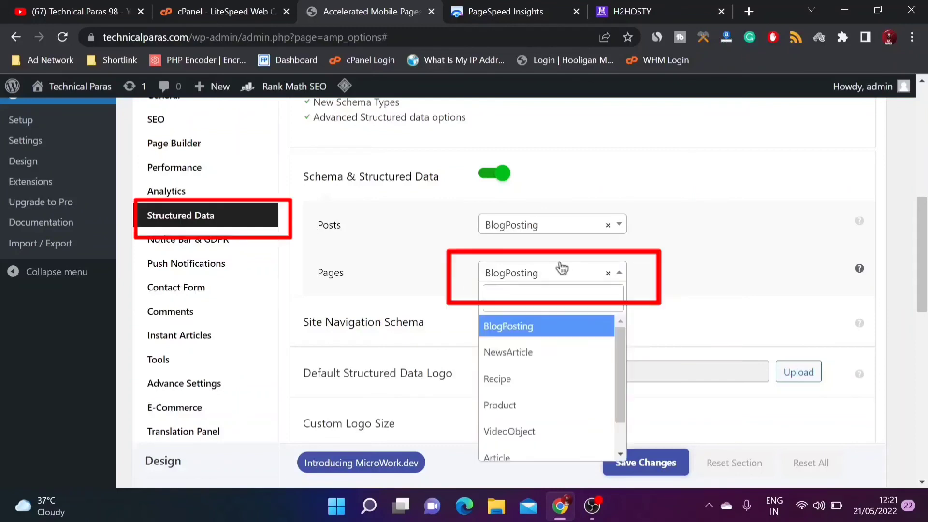
scroll(533, 417, "down", 1)
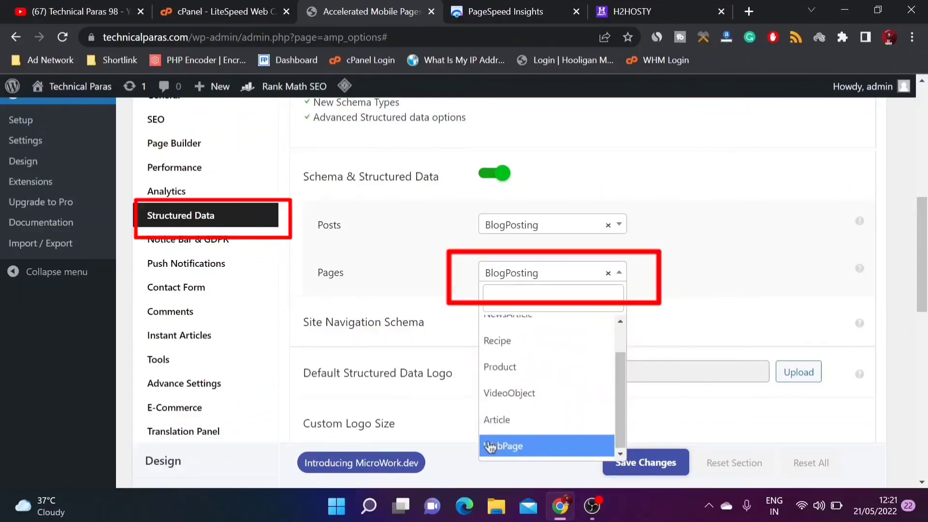
left_click(505, 445)
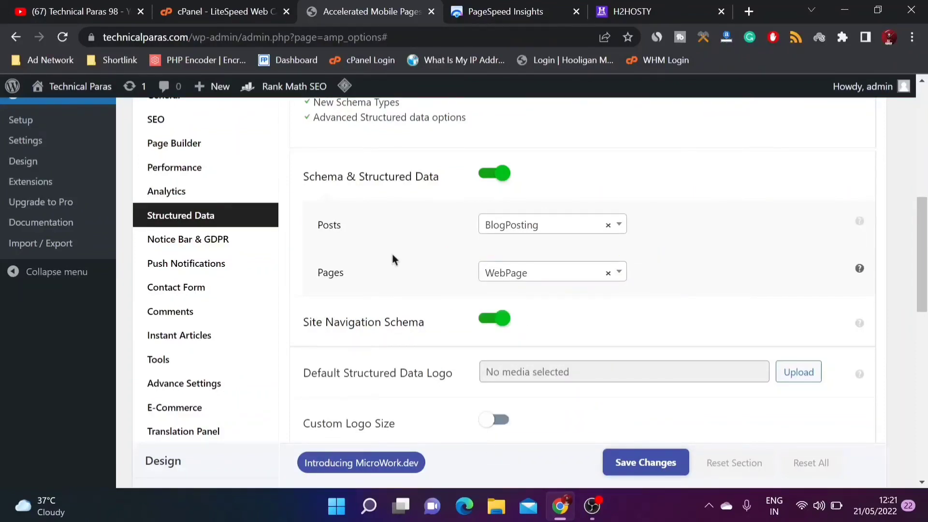
- Choose Design Three as the AMP theme in the Design settings and save the changes
scroll(203, 365, "down", 6)
left_click(172, 284)
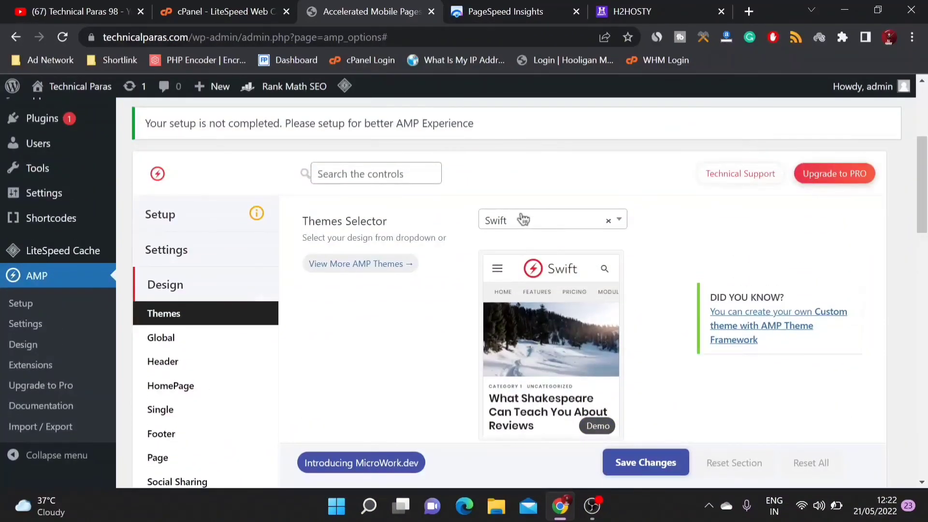
left_click(523, 219)
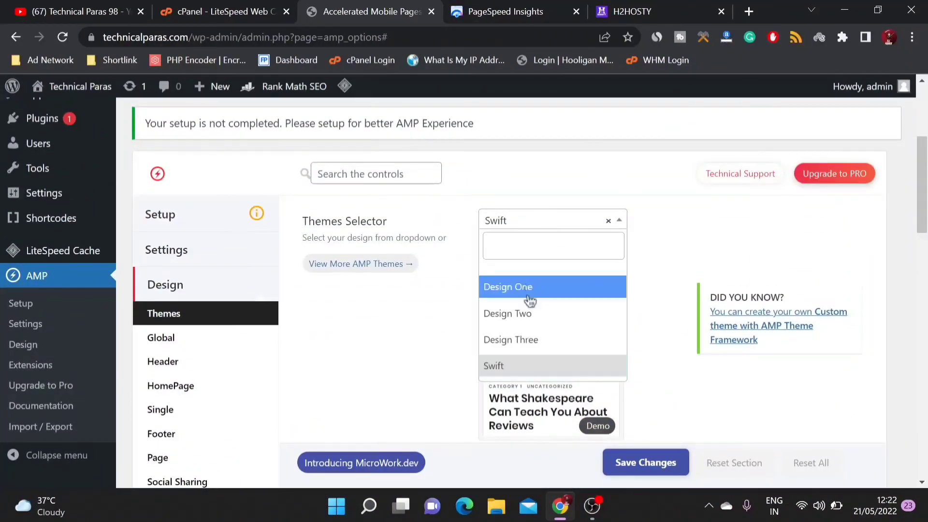
left_click(545, 222)
scroll(533, 341, "down", 3)
scroll(534, 341, "up", 3)
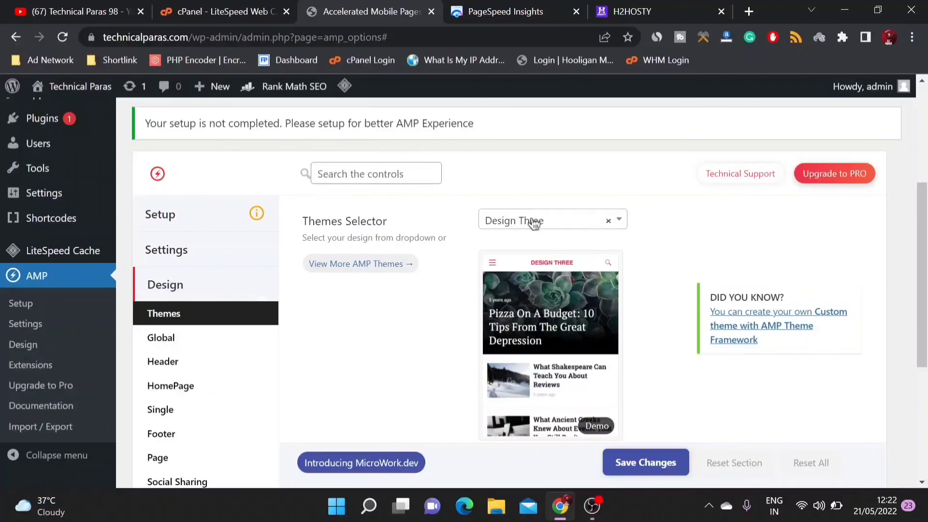
scroll(405, 208, "down", 3)
scroll(285, 271, "down", 2)
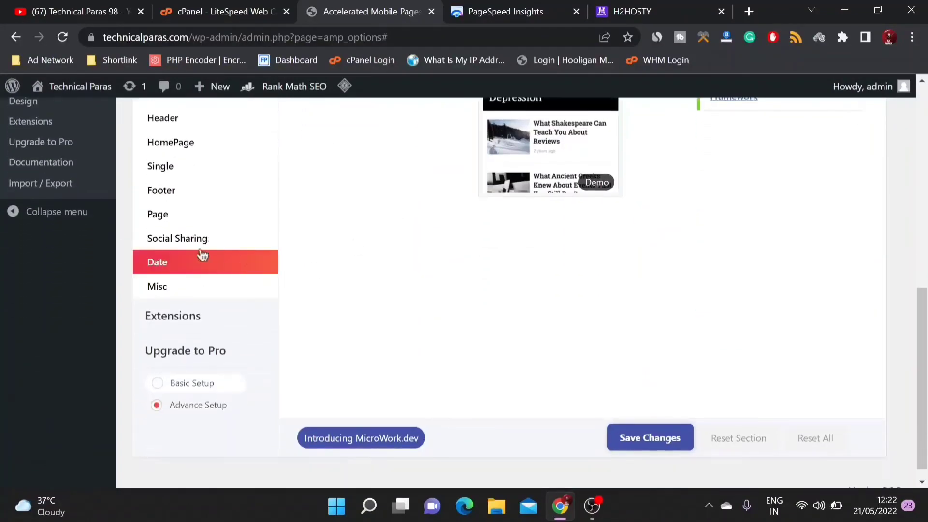
scroll(483, 358, "up", 2)
scroll(532, 411, "down", 2)
left_click(624, 438)
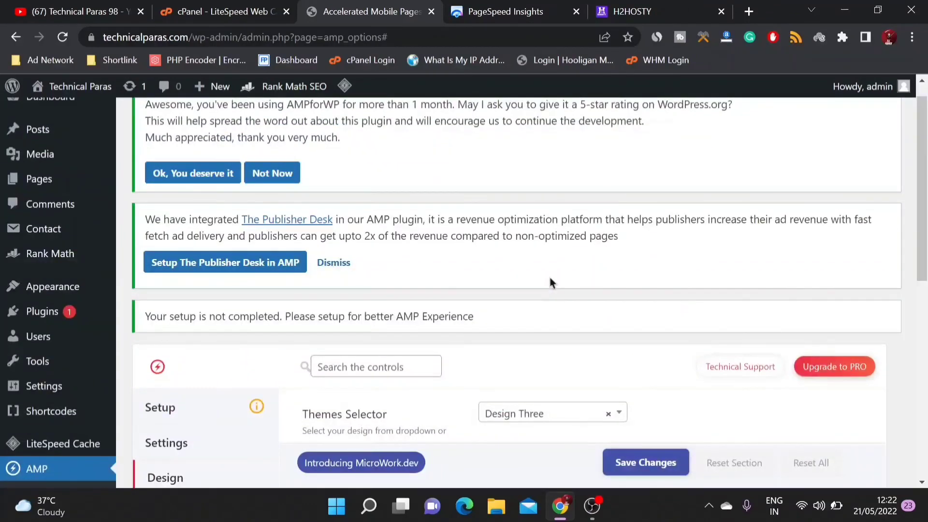
- Leave the AMP settings and switch to the Technical Paras 98 YouTube channel page
scroll(531, 295, "down", 2)
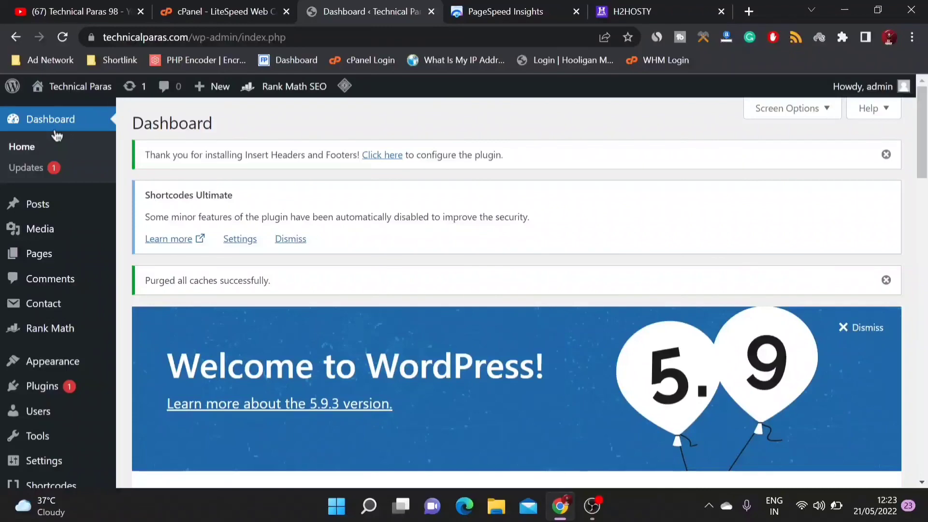
left_click(56, 10)
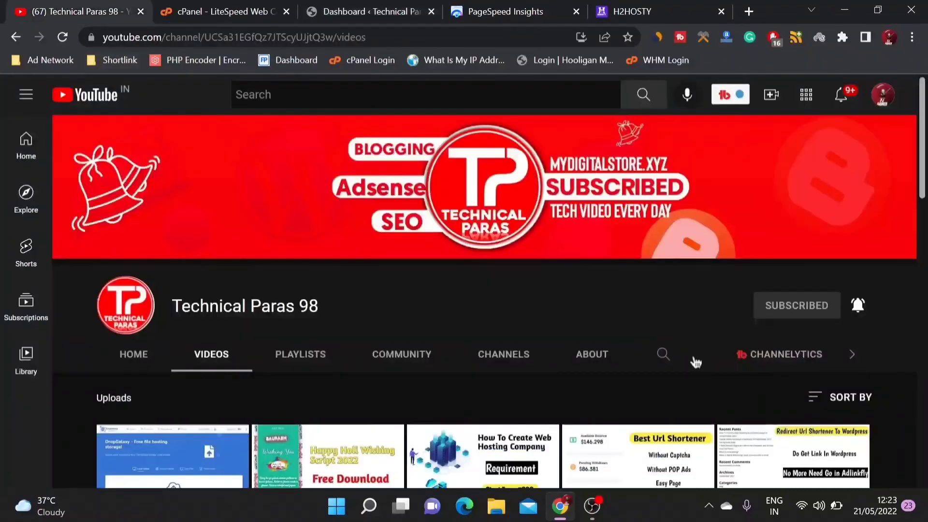